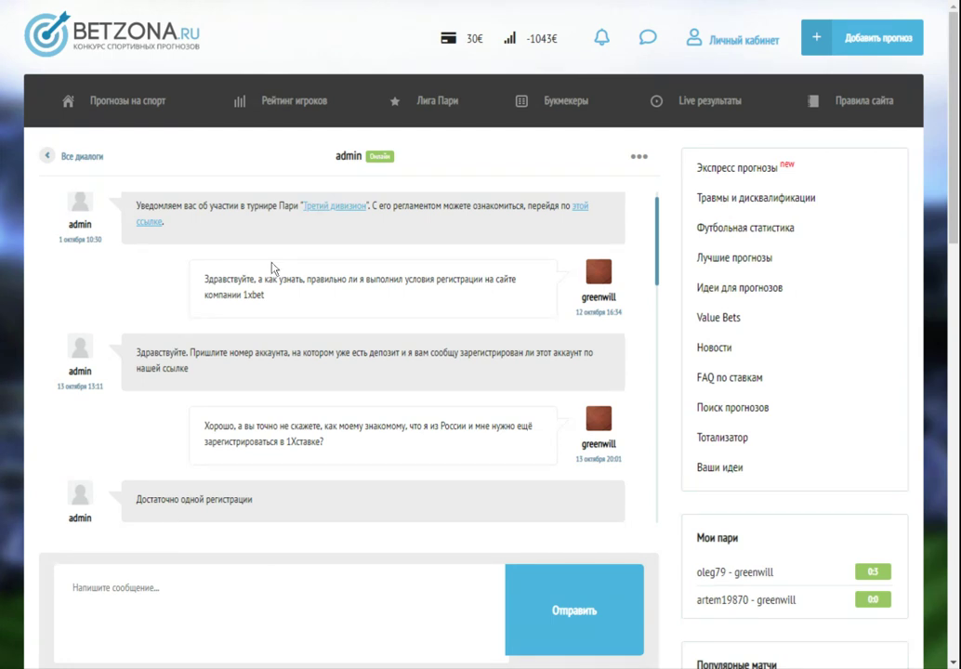
# - Examine the early messages with admin about verifying the 1xbet registration and whether an extra 1Хставка account is needed
pyautogui.moveTo(233, 279); pyautogui.dragTo(316, 308)
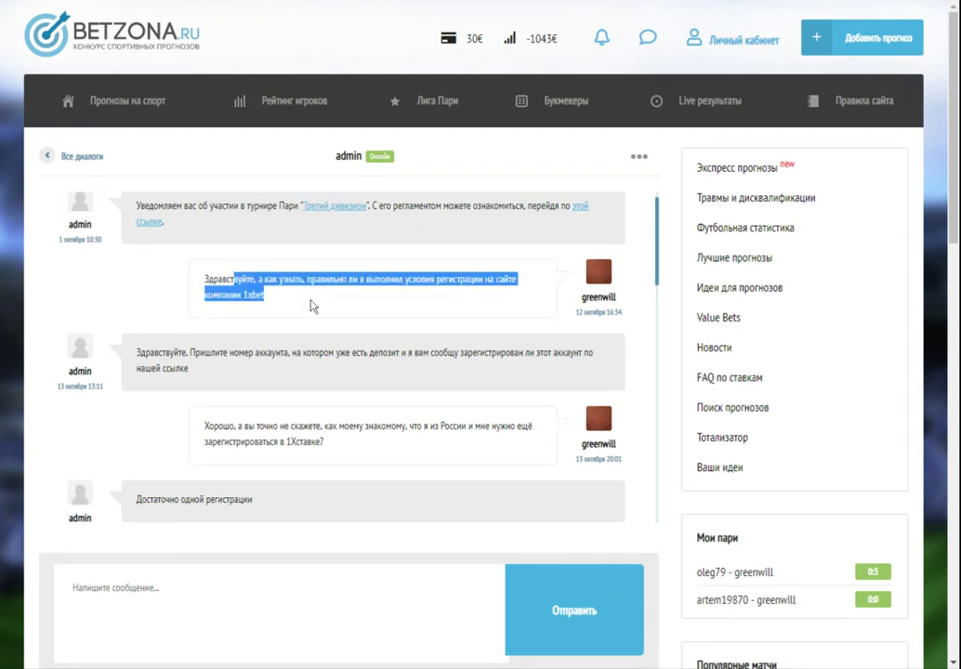
pyautogui.click(337, 315)
pyautogui.moveTo(188, 352); pyautogui.dragTo(399, 377)
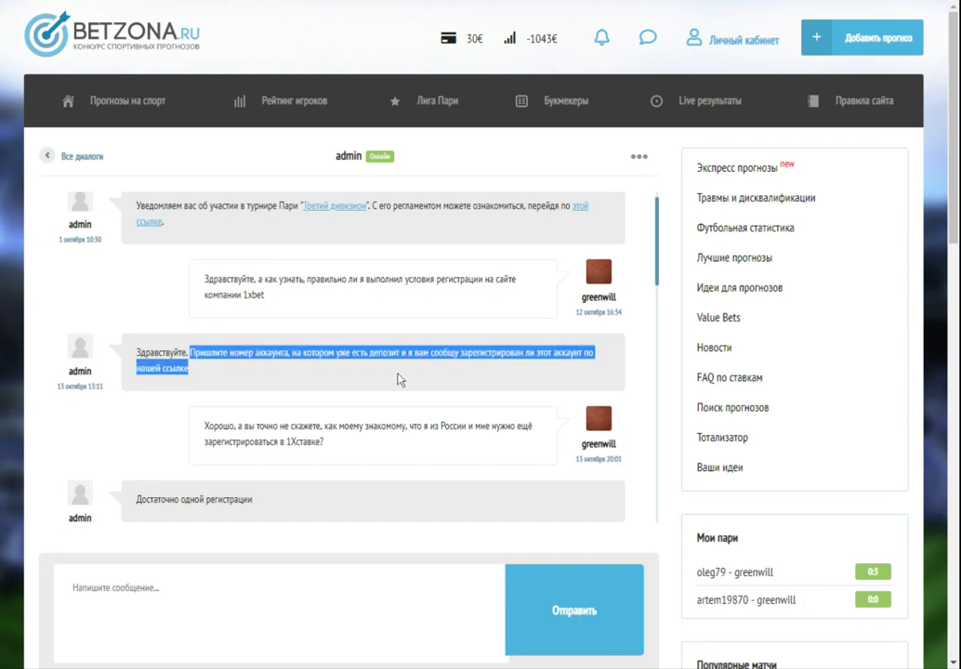
pyautogui.scroll(-3, 318, 445)
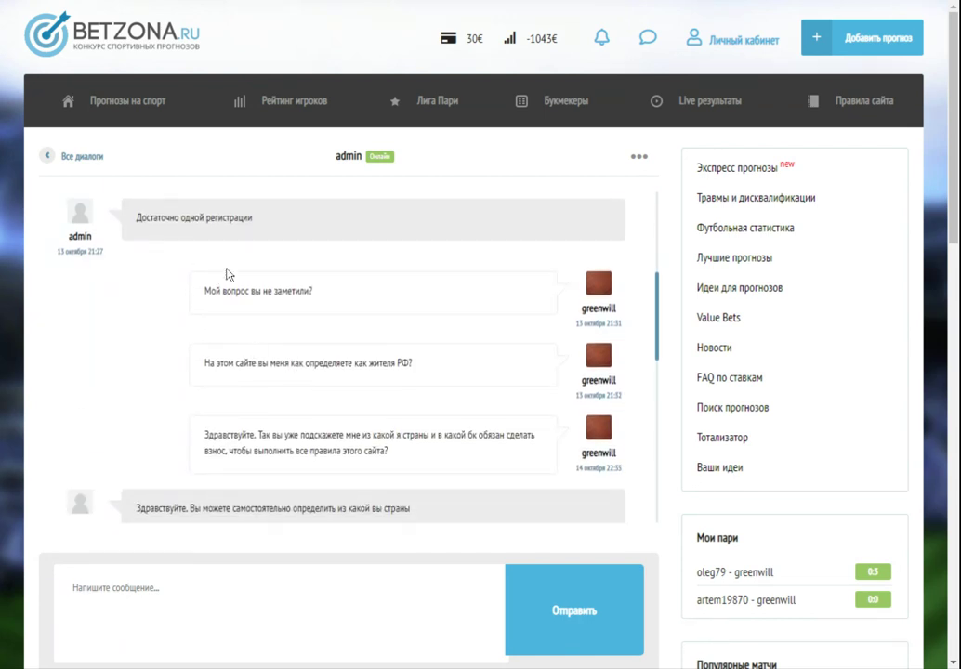
pyautogui.moveTo(188, 219); pyautogui.dragTo(257, 220)
pyautogui.click(263, 313)
pyautogui.moveTo(263, 313); pyautogui.dragTo(222, 291)
pyautogui.scroll(3, 350, 318)
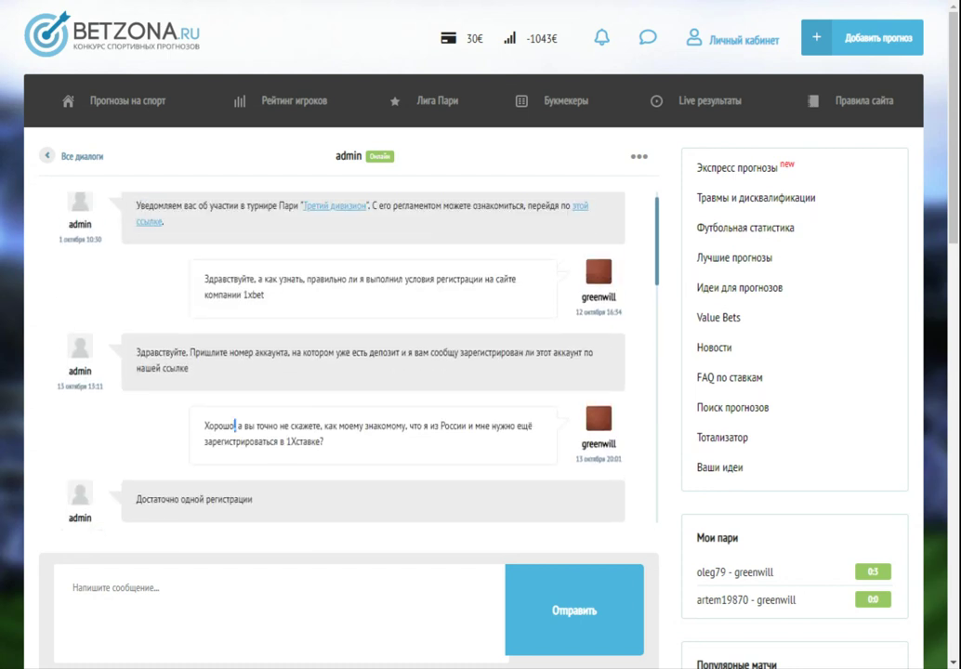
pyautogui.moveTo(235, 426); pyautogui.dragTo(399, 446)
pyautogui.click(406, 456)
pyautogui.moveTo(324, 426); pyautogui.dragTo(465, 444)
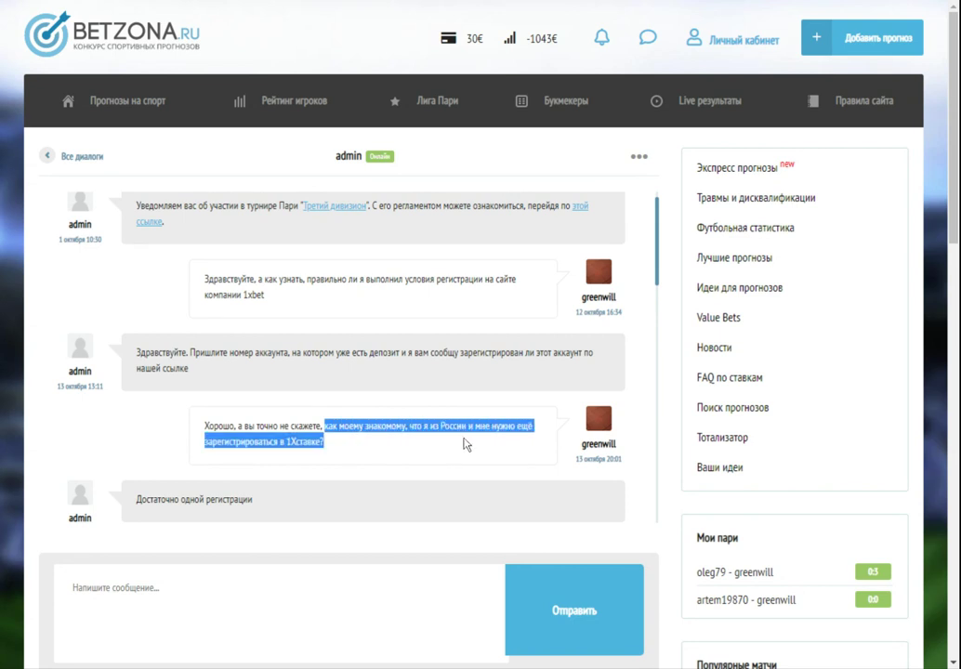
pyautogui.click(403, 468)
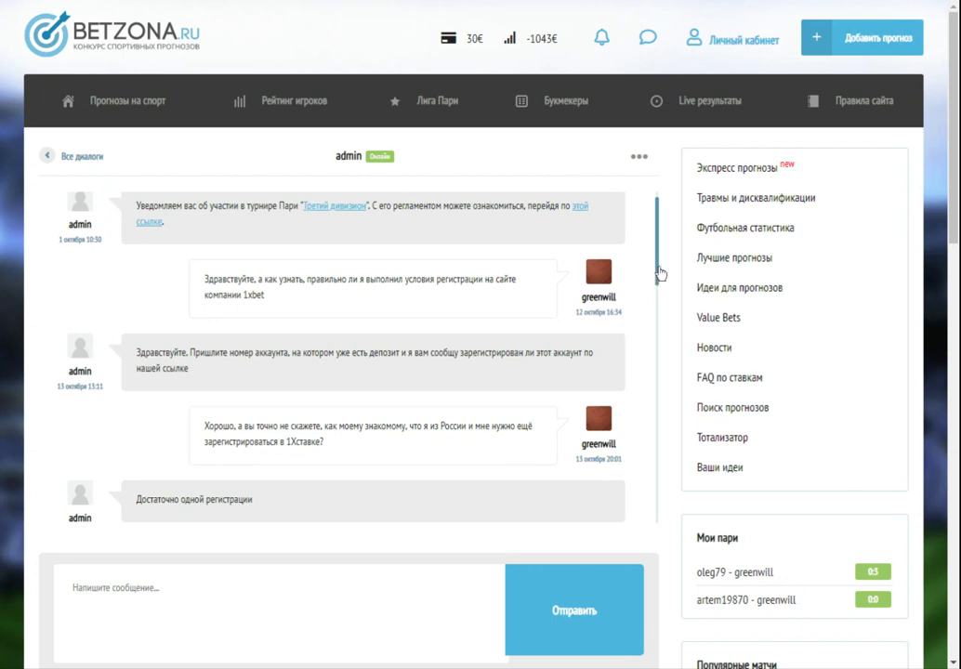
pyautogui.scroll(-1, 655, 279)
pyautogui.click(410, 606)
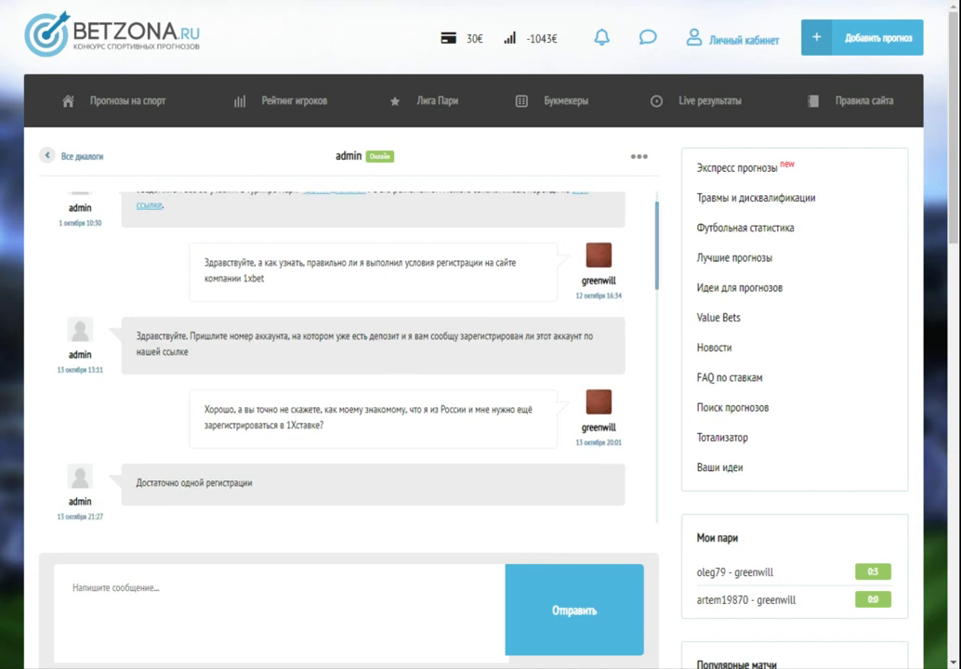
pyautogui.write('меня куон')
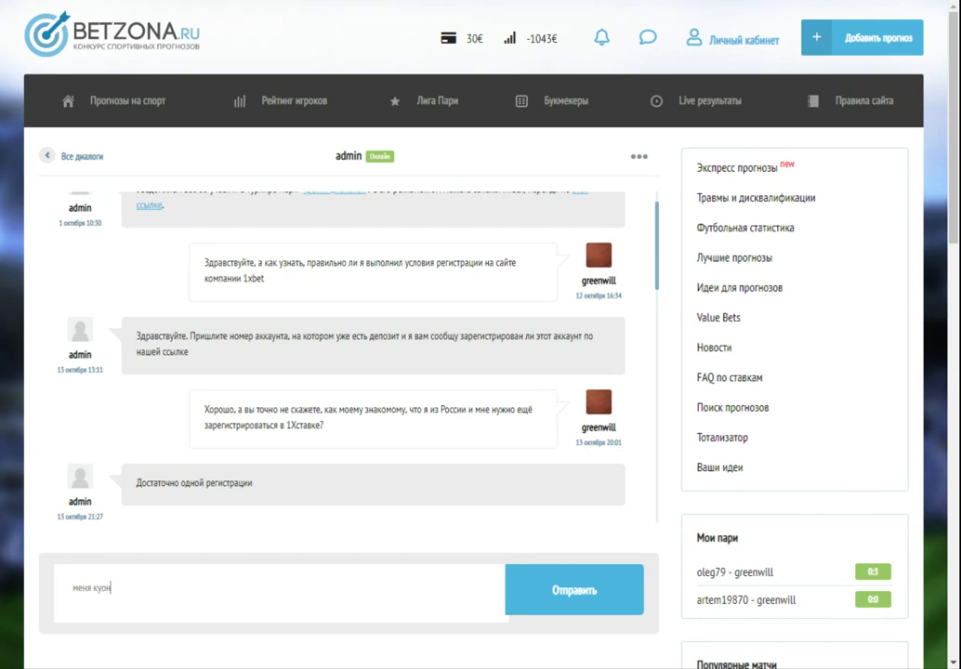
pyautogui.press('BackSpace')
pyautogui.press('BackSpace')
pyautogui.write('сейчас конкретно этот поц пы')
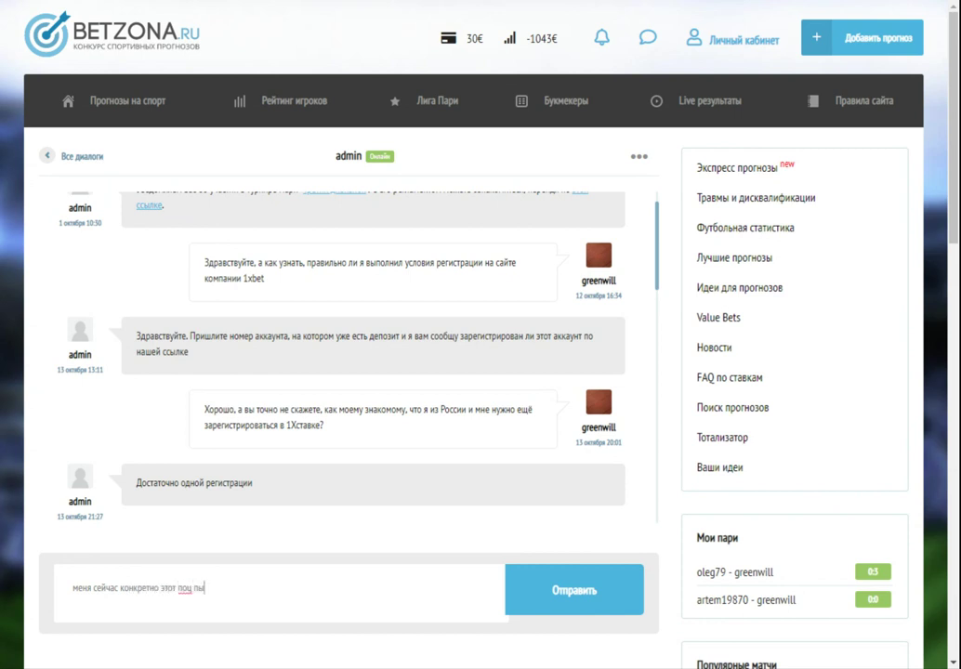
pyautogui.write('тается сделать.. оссиянином)')
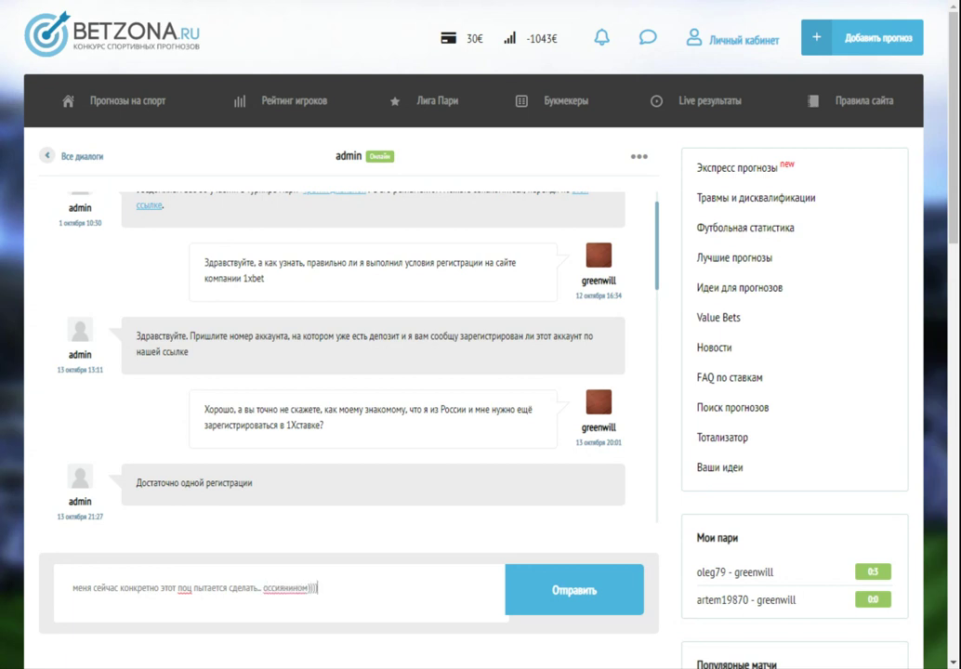
pyautogui.write('р')
pyautogui.hotkey('ctrl', 'shift', 'Left')
pyautogui.hotkey('ctrl', 'shift', 'Left')
pyautogui.hotkey('ctrl', 'shift', 'Left')
pyautogui.hotkey('ctrl', 'shift', 'Left')
pyautogui.hotkey('ctrl', 'shift', 'Left')
pyautogui.hotkey('ctrl', 'shift', 'Left')
pyautogui.hotkey('ctrl', 'shift', 'Left')
pyautogui.hotkey('ctrl', 'shift', 'Left')
pyautogui.press('Right')
pyautogui.hotkey('ctrl', 'a')
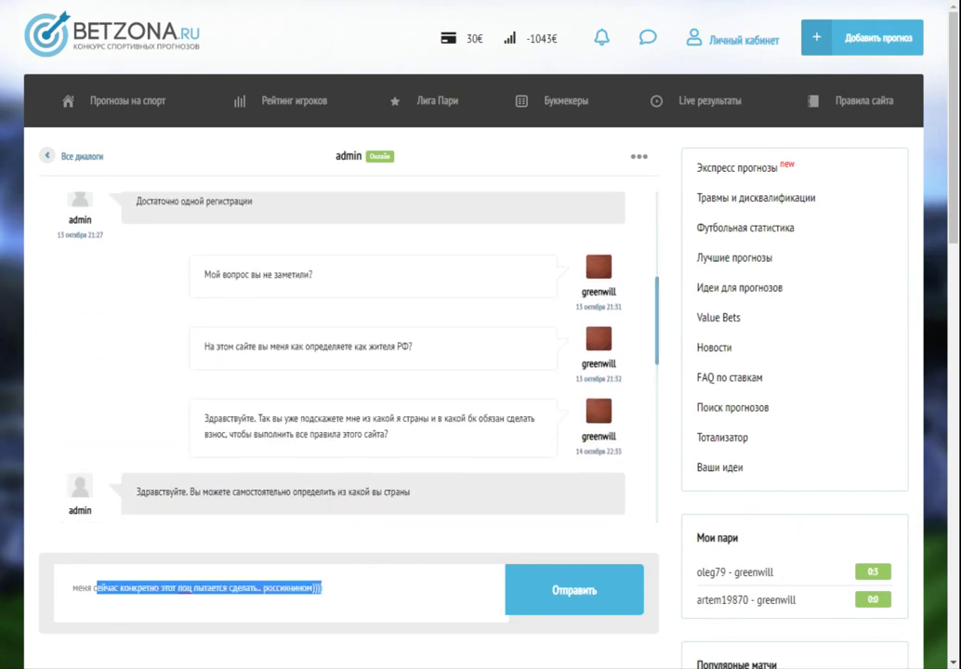
pyautogui.press('BackSpace')
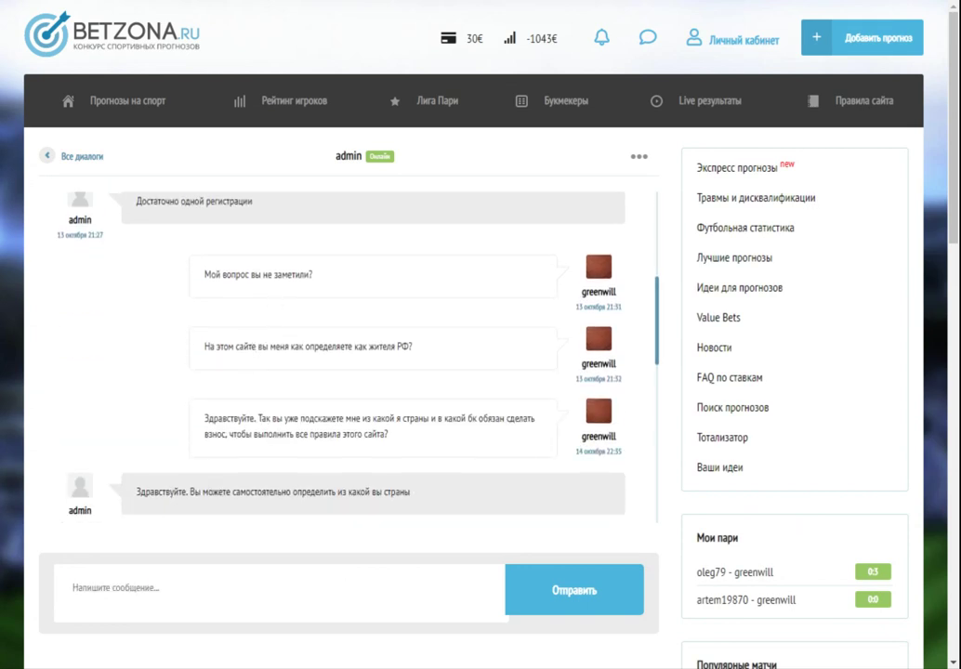
# - Examine the following messages with admin about determining the country of residence and which bookmaker to register with
pyautogui.moveTo(204, 346); pyautogui.dragTo(242, 346)
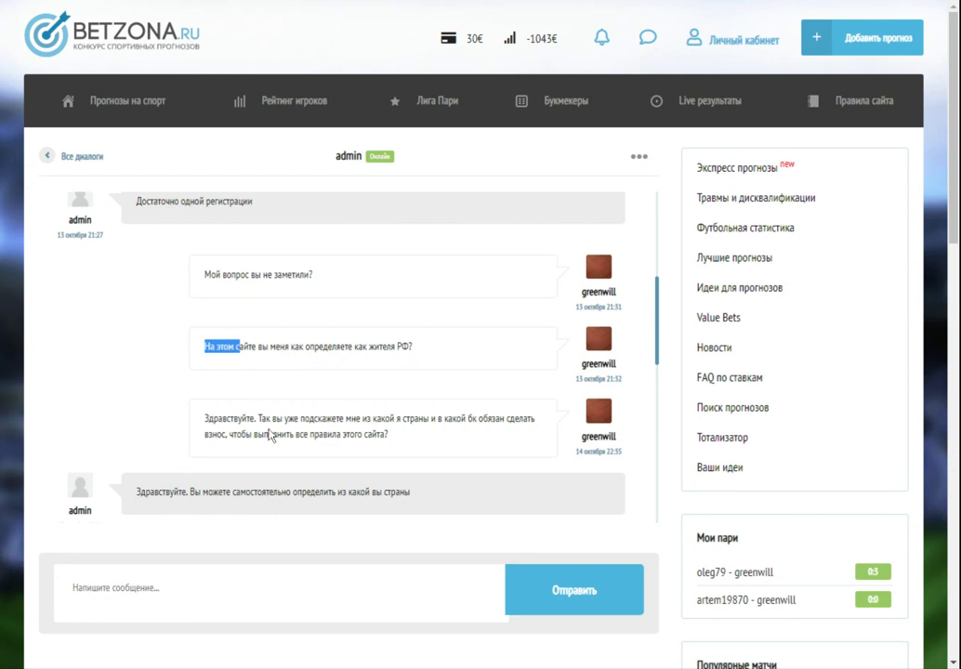
pyautogui.click(262, 430)
pyautogui.moveTo(189, 492); pyautogui.dragTo(407, 492)
pyautogui.scroll(-3, 406, 493)
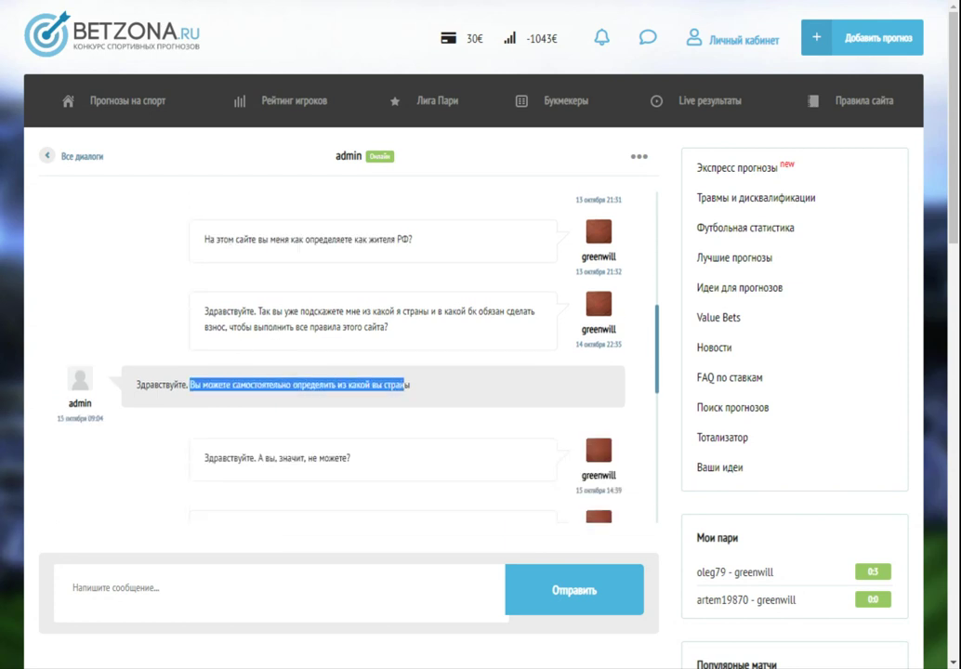
pyautogui.scroll(-3, 407, 479)
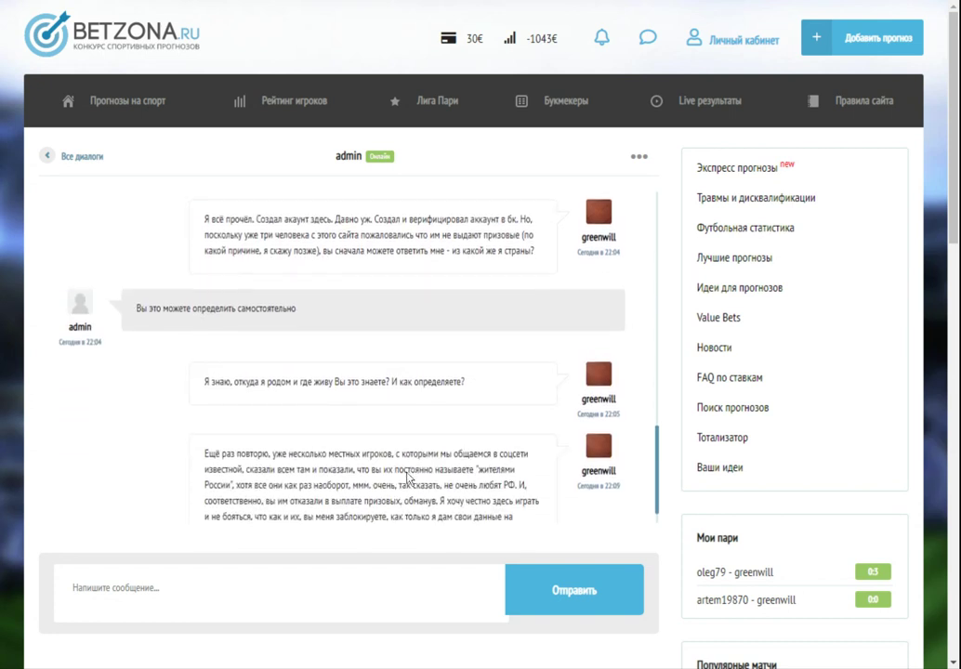
pyautogui.scroll(3, 330, 337)
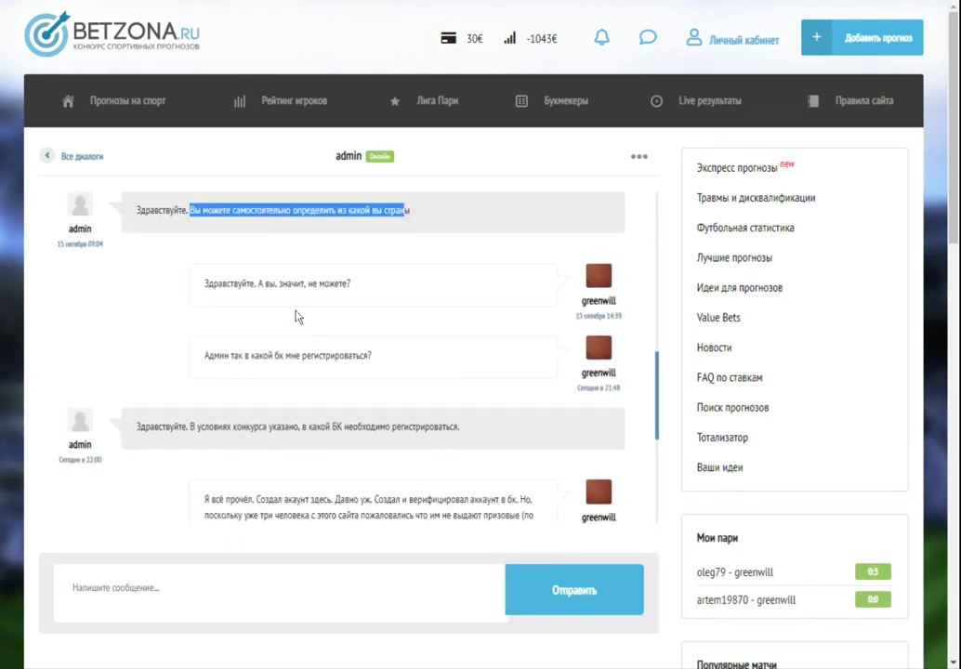
pyautogui.click(354, 314)
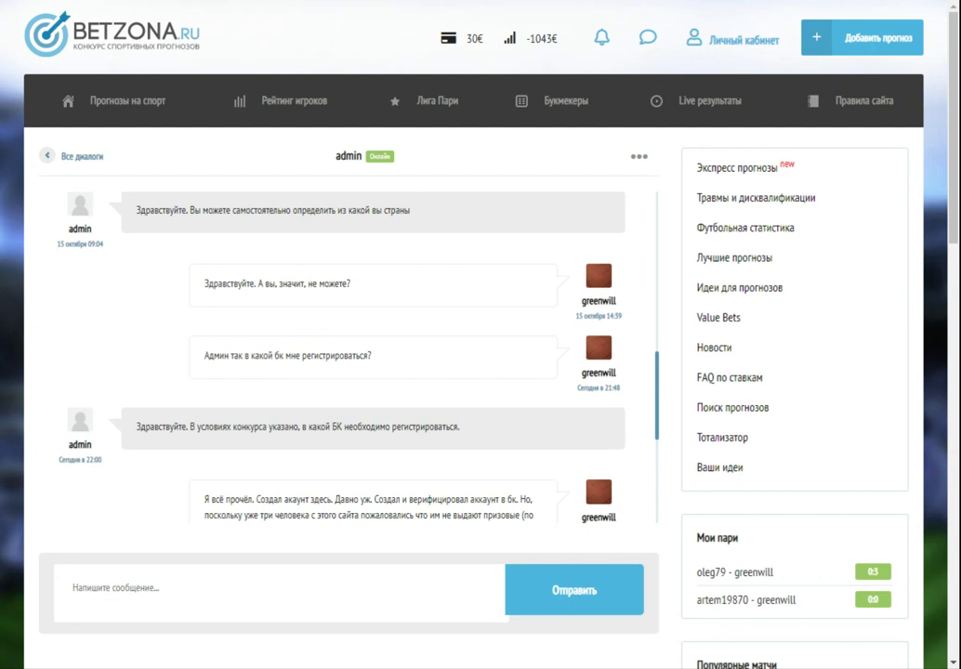
pyautogui.moveTo(211, 354); pyautogui.dragTo(316, 355)
pyautogui.click(399, 380)
# - Read today's exchange with admin, from the account verification message to the question of how the site determines the country
pyautogui.moveTo(433, 499); pyautogui.dragTo(474, 499)
pyautogui.scroll(-1, 648, 436)
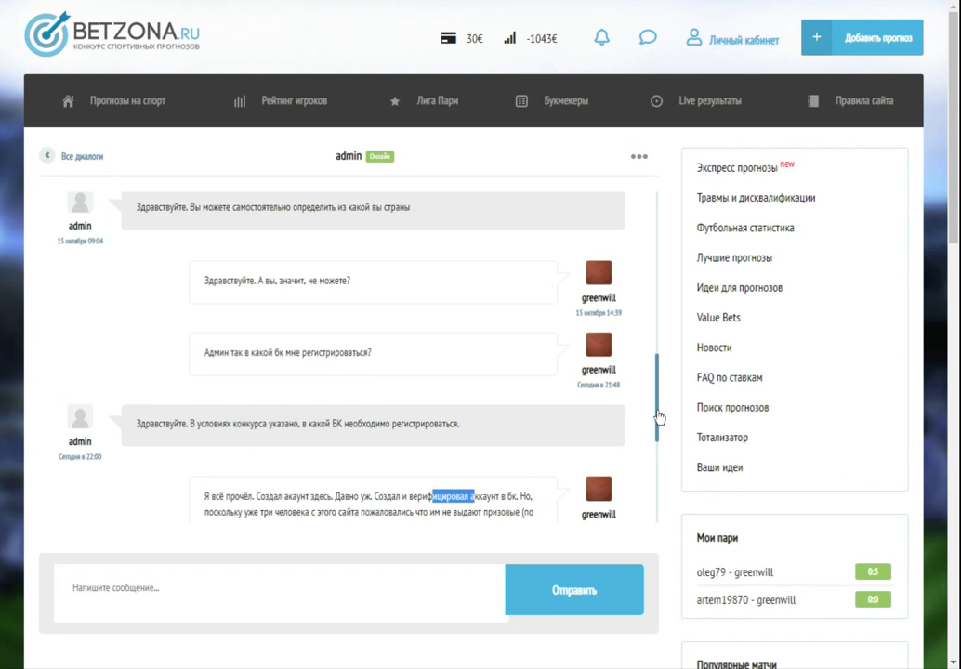
pyautogui.scroll(-3, 425, 452)
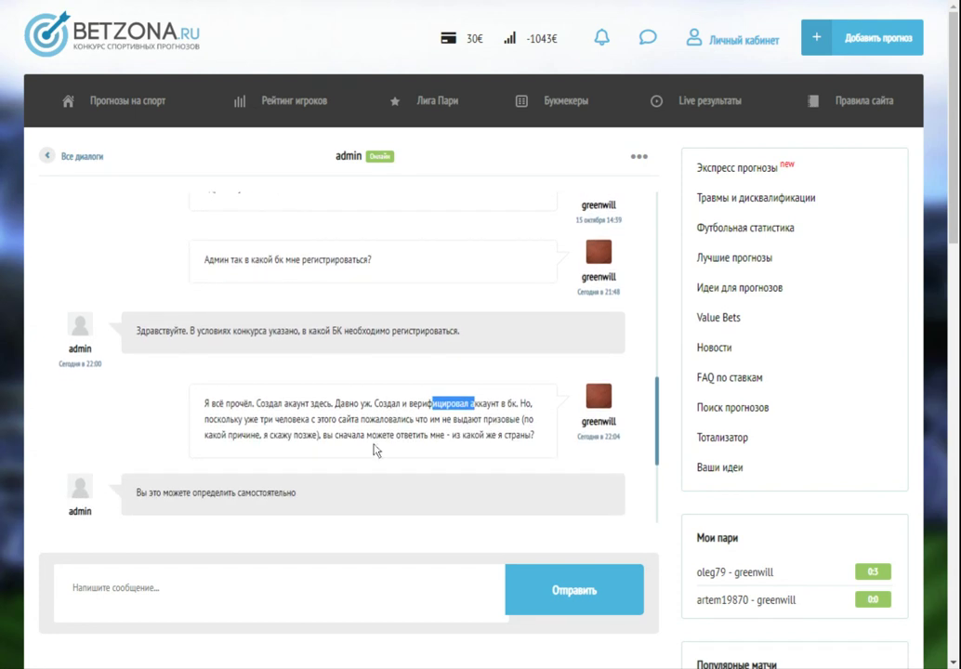
pyautogui.moveTo(263, 435); pyautogui.dragTo(516, 435)
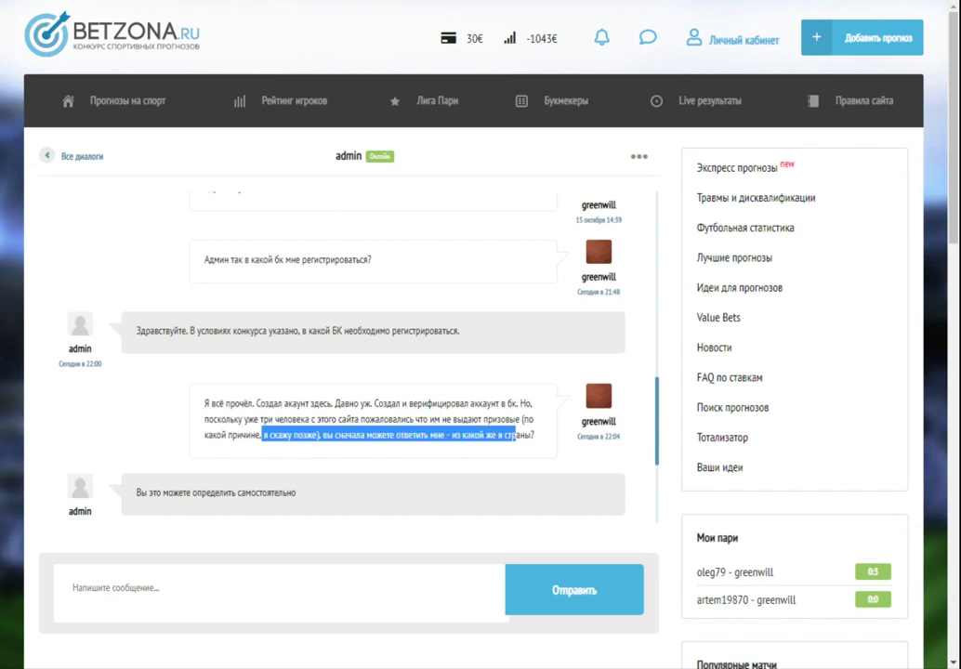
pyautogui.moveTo(186, 493); pyautogui.dragTo(293, 493)
pyautogui.click(303, 493)
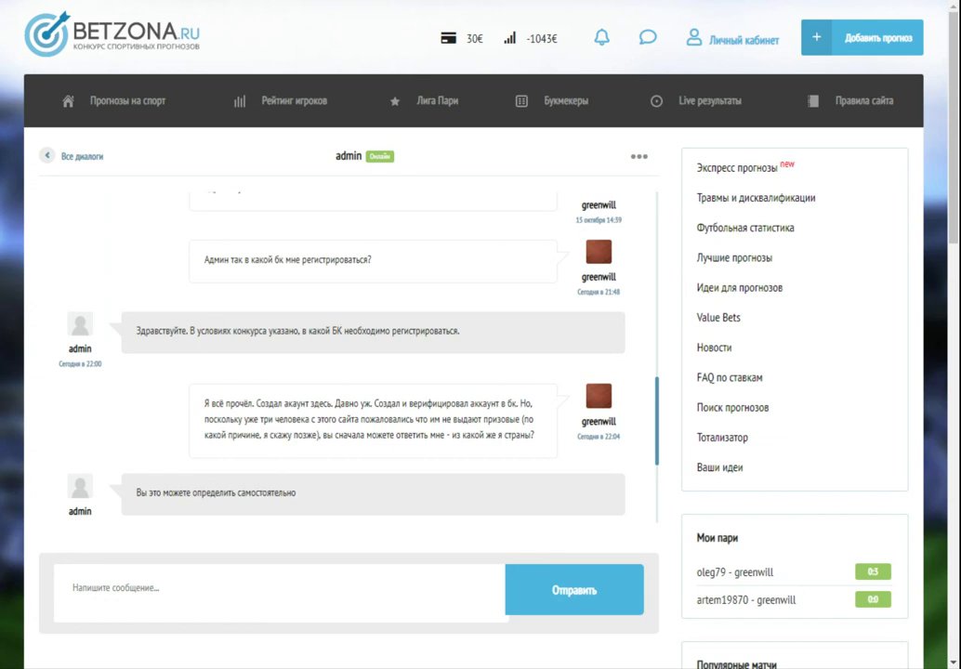
pyautogui.scroll(-3, 272, 487)
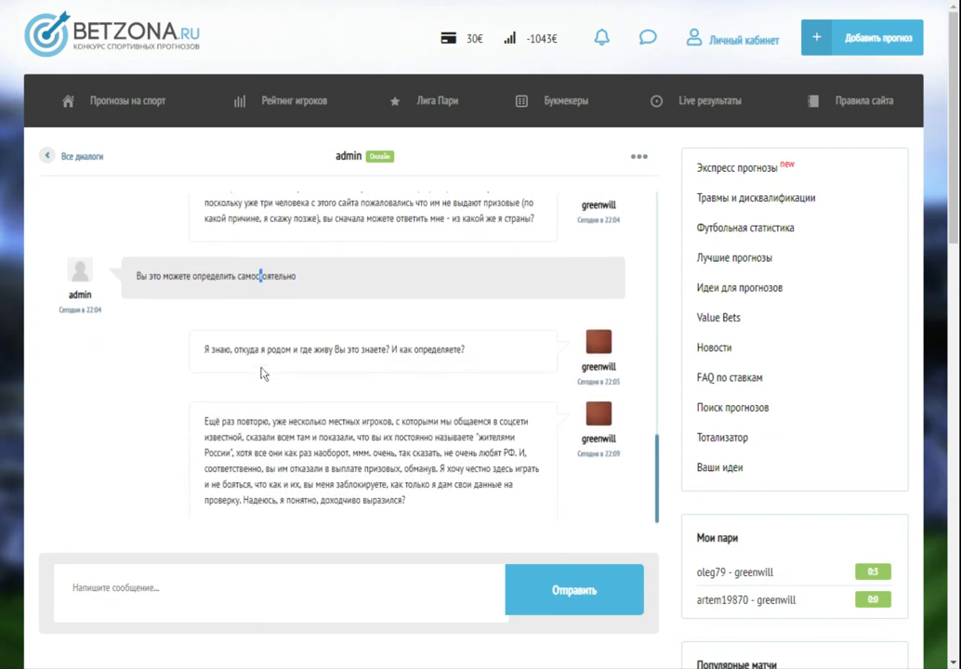
pyautogui.moveTo(228, 350); pyautogui.dragTo(372, 350)
pyautogui.scroll(-1, 373, 349)
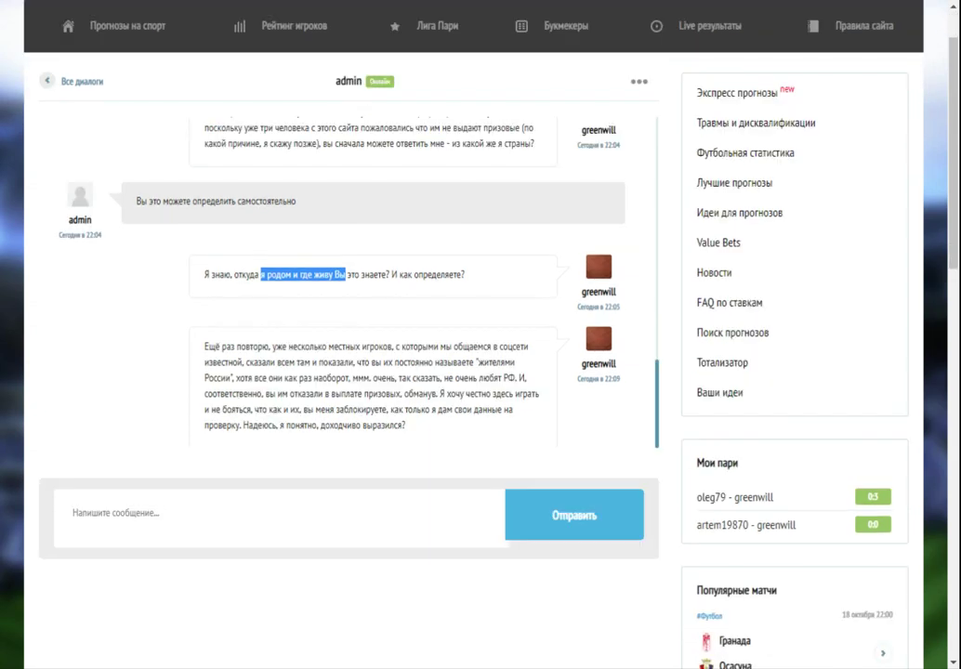
# - Send admin the message "Прочли? Так из какой я страны?"
pyautogui.click(139, 513)
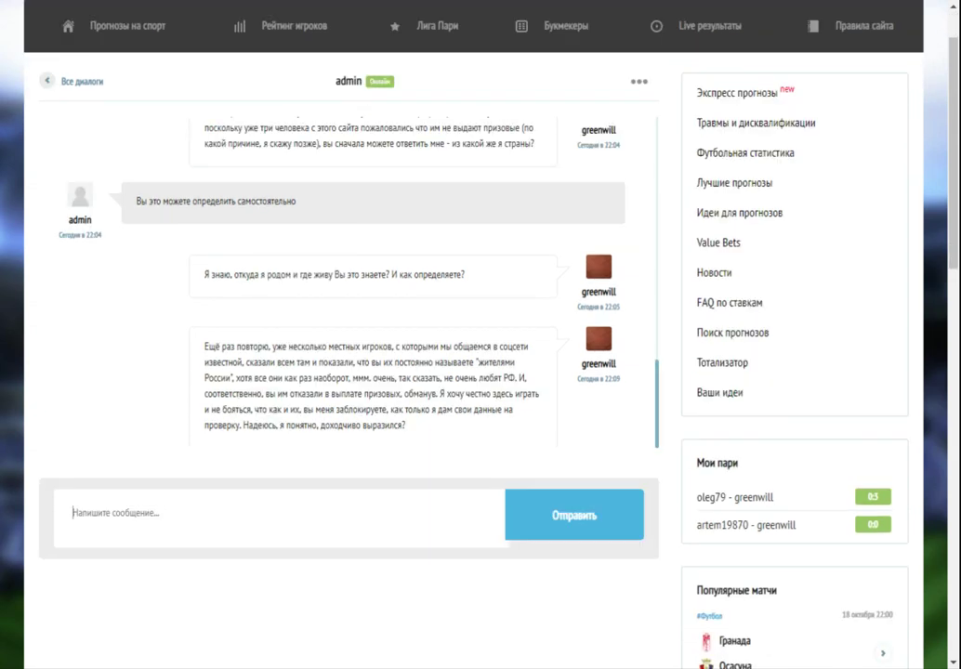
pyautogui.write('Прочтхли?')
pyautogui.press('BackSpace')
pyautogui.press('BackSpace')
pyautogui.press('BackSpace')
pyautogui.press('BackSpace')
pyautogui.press('BackSpace')
pyautogui.write('ли? Так из какой я страны?')
pyautogui.click(549, 533)
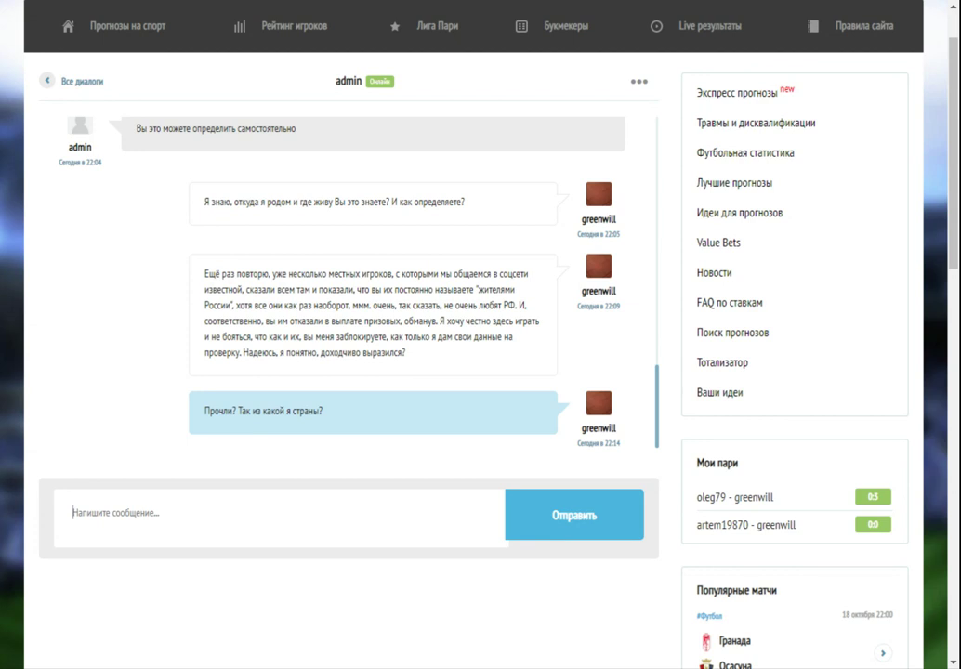
pyautogui.write('ща психанёт и зообанед')
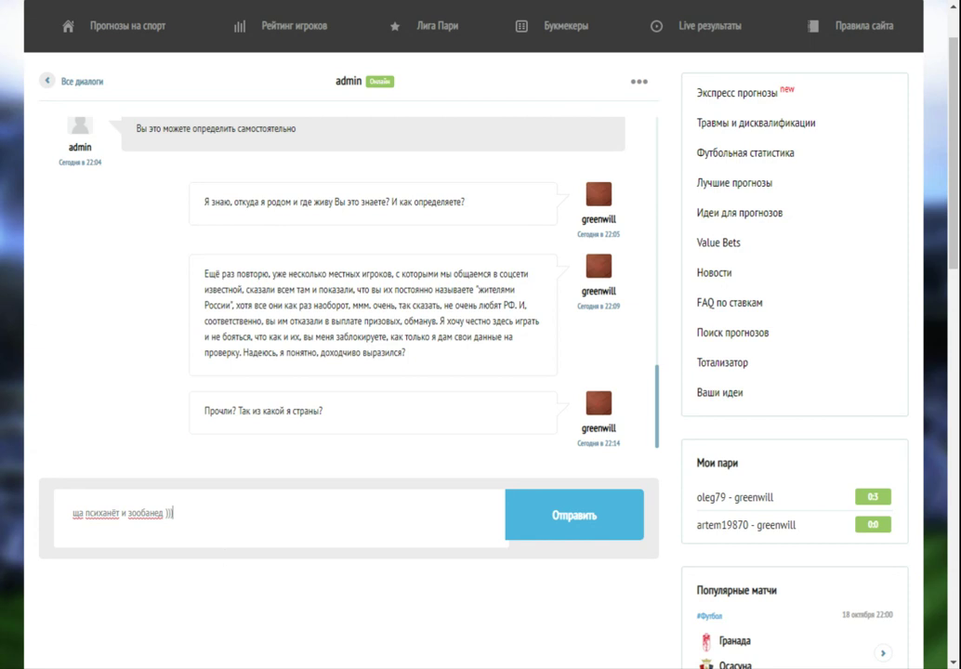
pyautogui.hotkey('ctrl', 'shift', 'Left')
pyautogui.hotkey('ctrl', 'shift', 'Left')
pyautogui.hotkey('ctrl', 'shift', 'Left')
pyautogui.hotkey('ctrl', 'shift', 'Left')
pyautogui.hotkey('ctrl', 'shift', 'Left')
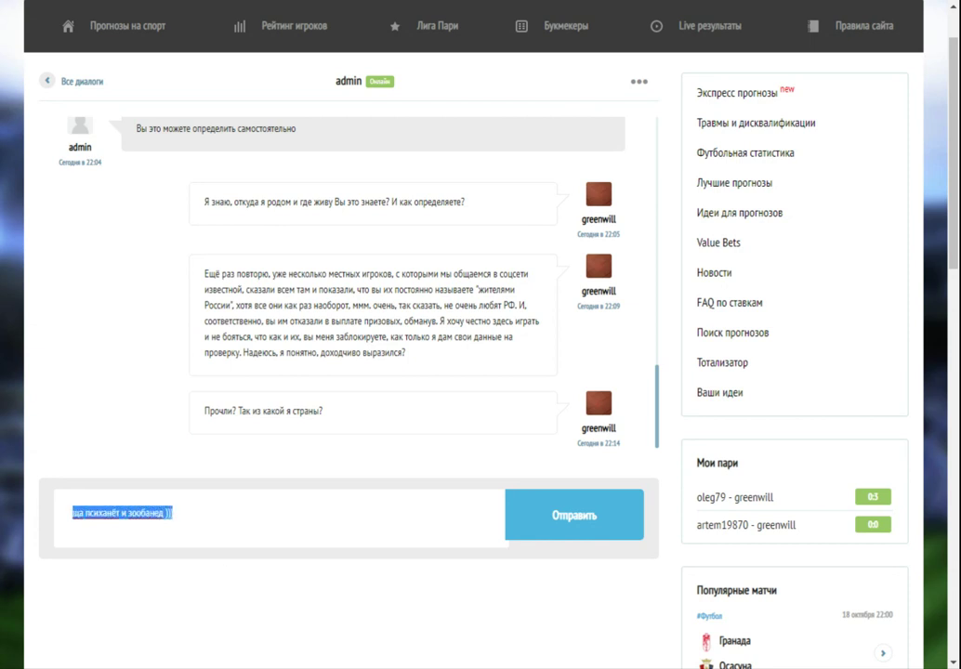
pyautogui.press('BackSpace')
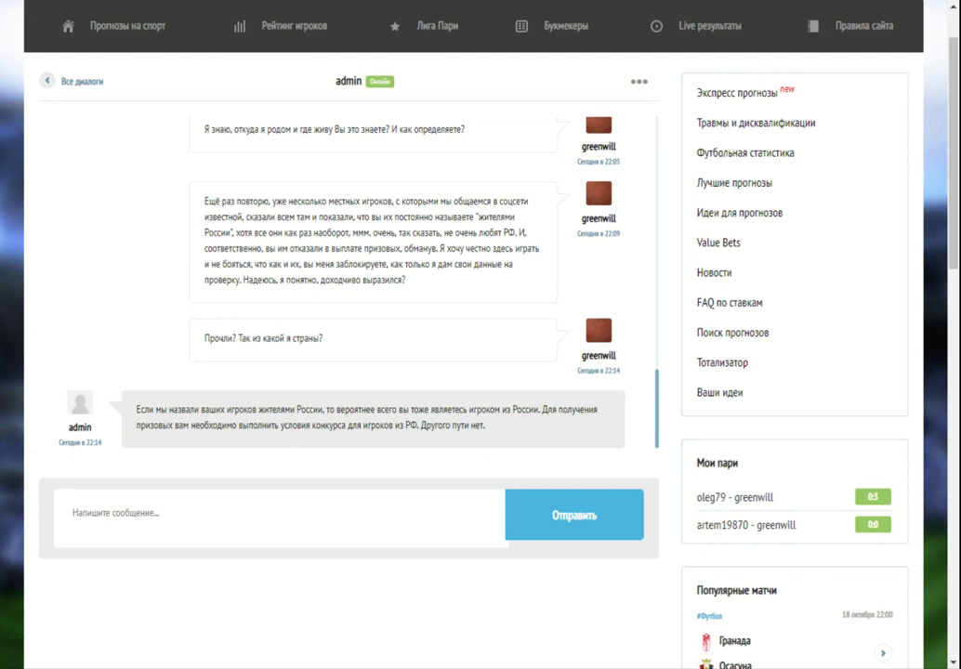
# - Answer admin's new reply with the message "Вероятно? )) Вы сами-то откуда?"
pyautogui.write('К')
pyautogui.press('BackSpace')
pyautogui.write('Вероятно?')
pyautogui.write(')) Вы сами-то откуда?')
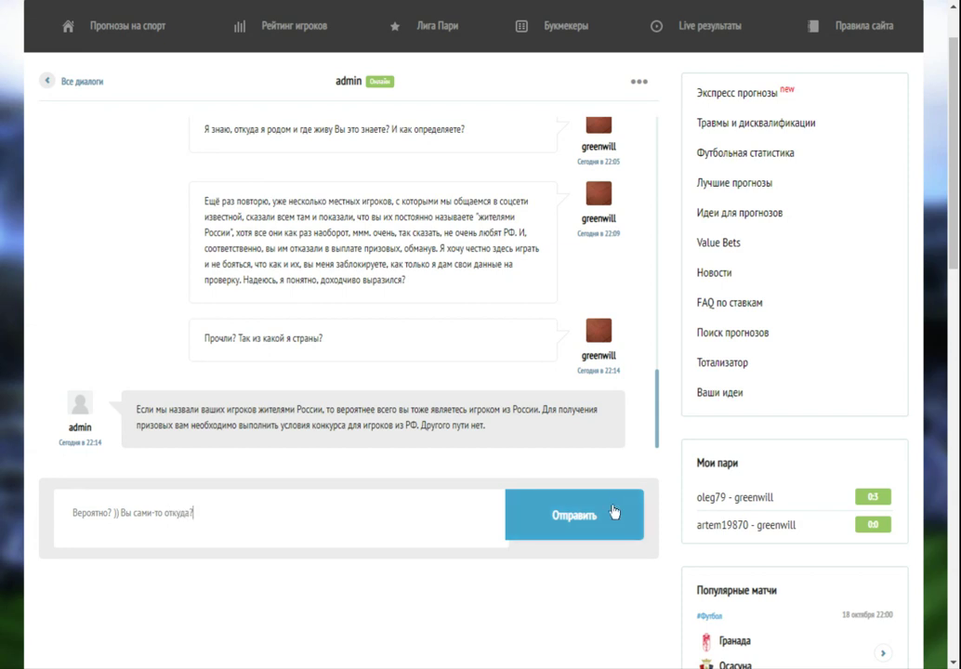
pyautogui.click(615, 511)
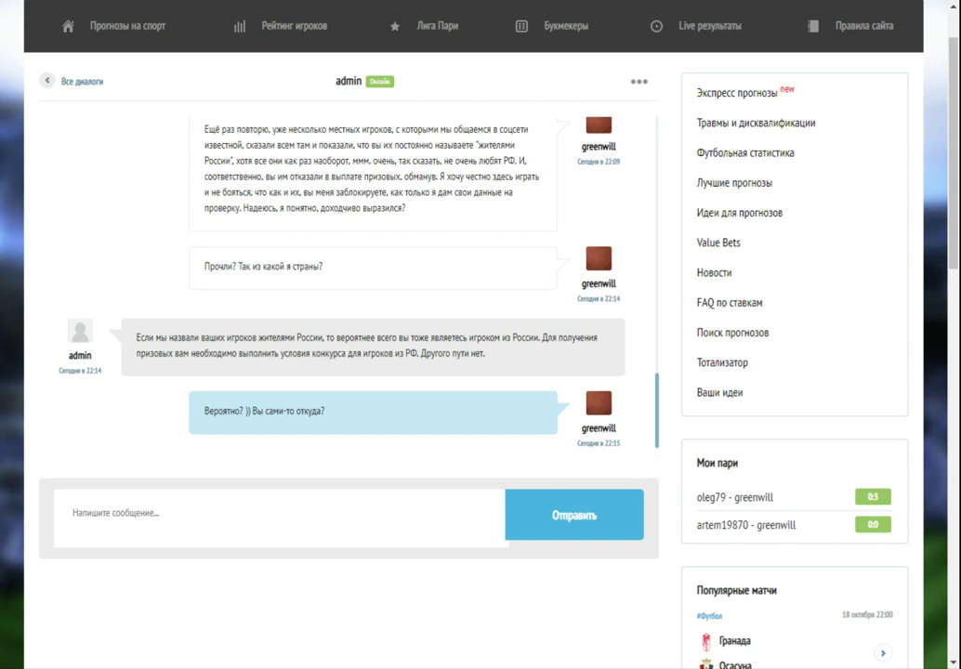
# - Begin a message to admin with "Намекну вам - я вовсе не из РФ. и знакомые етм более. Они даже не из СНГ, так"
pyautogui.write('Намекну вам - я')
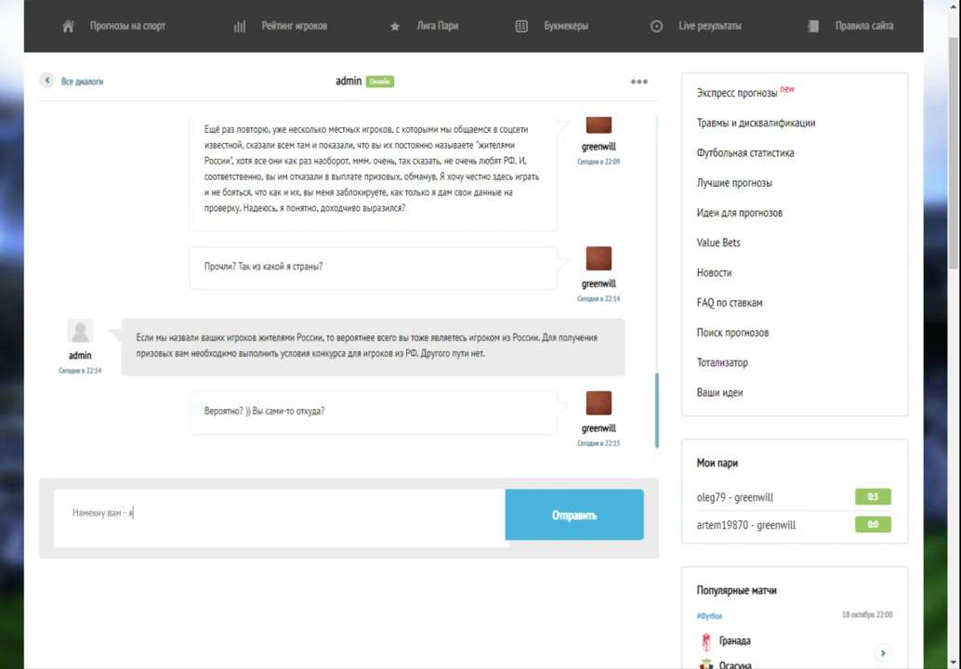
pyautogui.write(' вовсе не')
pyautogui.write(' из РФ')
pyautogui.write('. ')
pyautogui.write('и')
pyautogui.write(' знакомые ег')
pyautogui.write('м б')
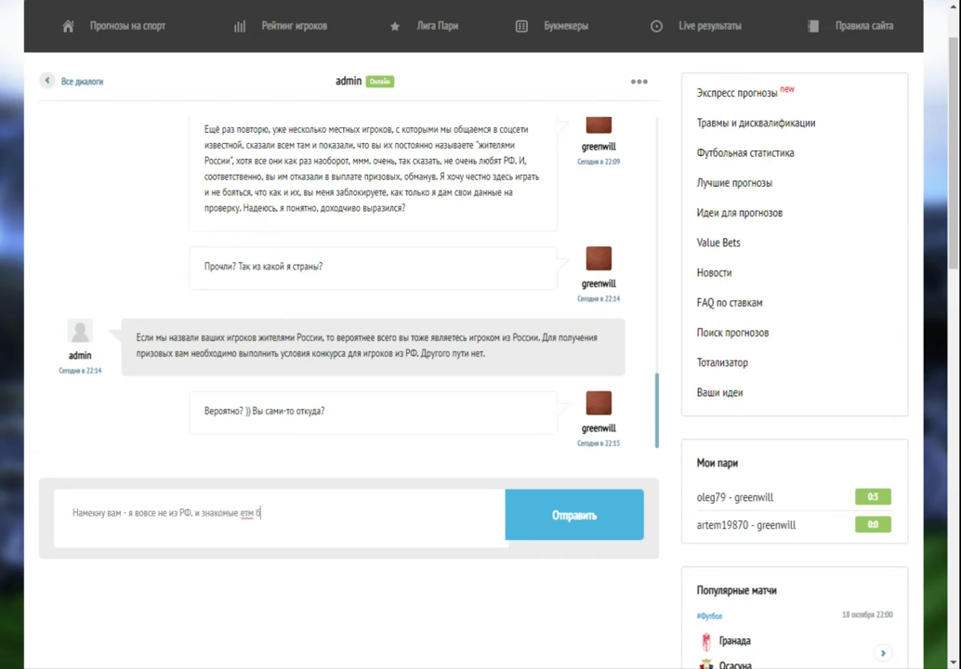
pyautogui.write('олее. Они даже не из СНГ, так на')
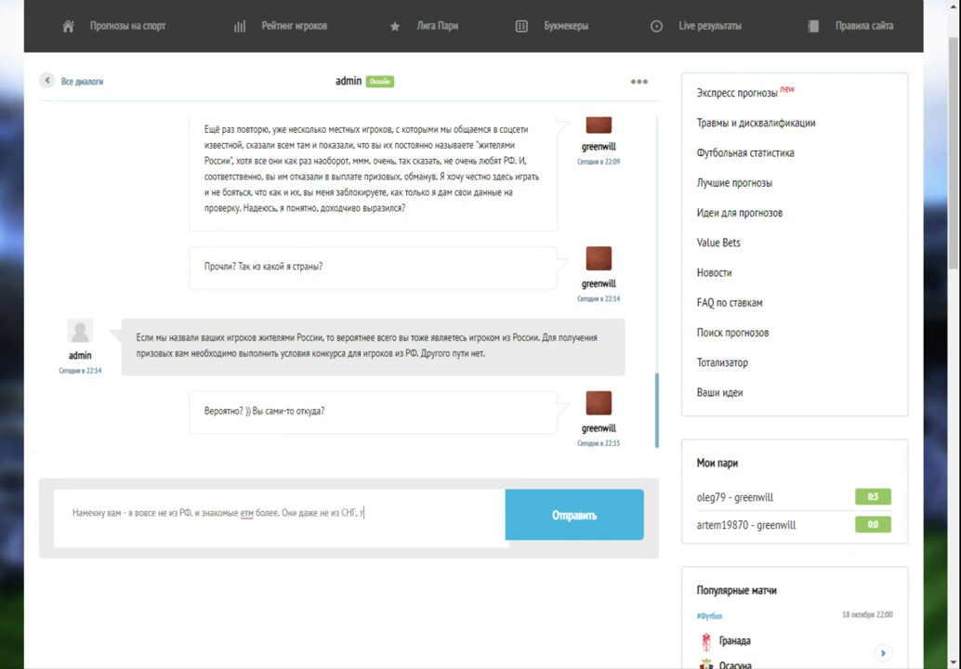
# - Complete the draft to admin with "называемого. и вы пока всех их называете шаблонно "жителями РФ". зачем?"
pyautogui.write('ваемого. и вы пок')
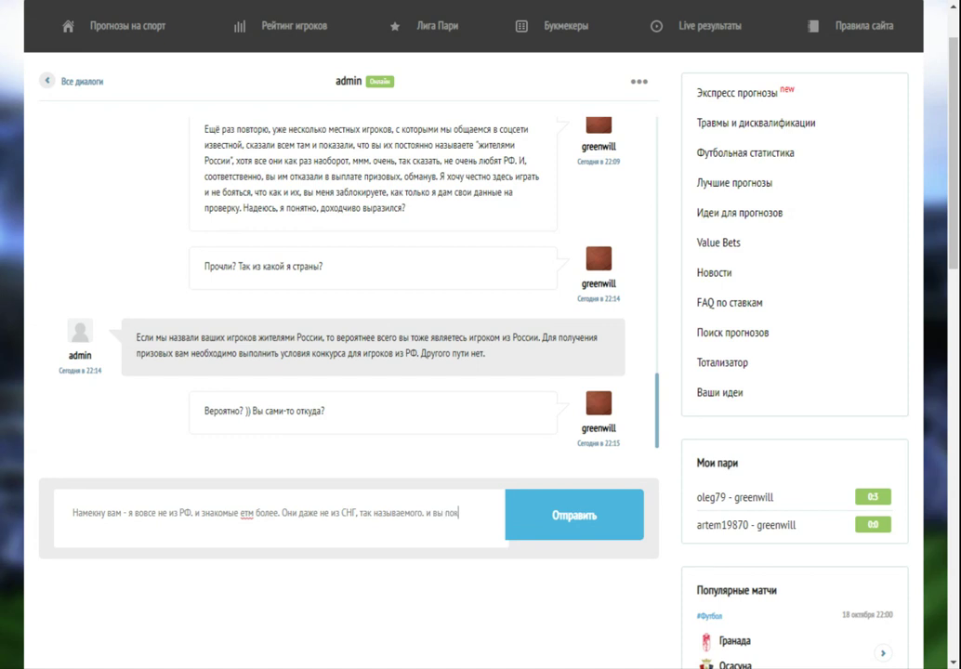
pyautogui.write('а всех их называете шаблонно "')
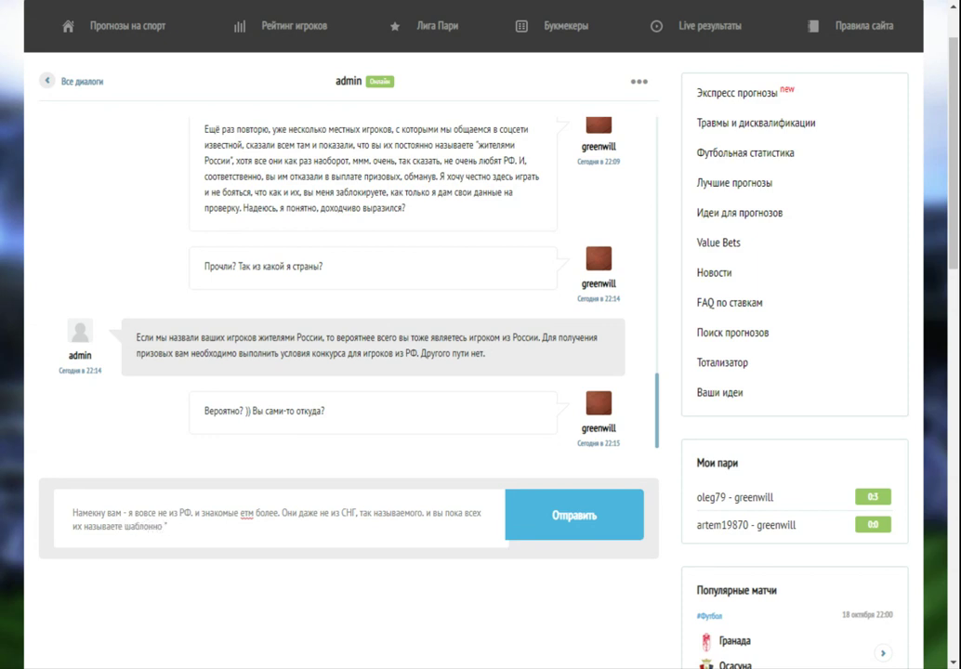
pyautogui.write('жителями РФ", зачем?')
# - Correct the misspelled word after "знакомые" to "тем" and send the message to admin
pyautogui.click(241, 512)
pyautogui.press('Delete')
pyautogui.press('Delete')
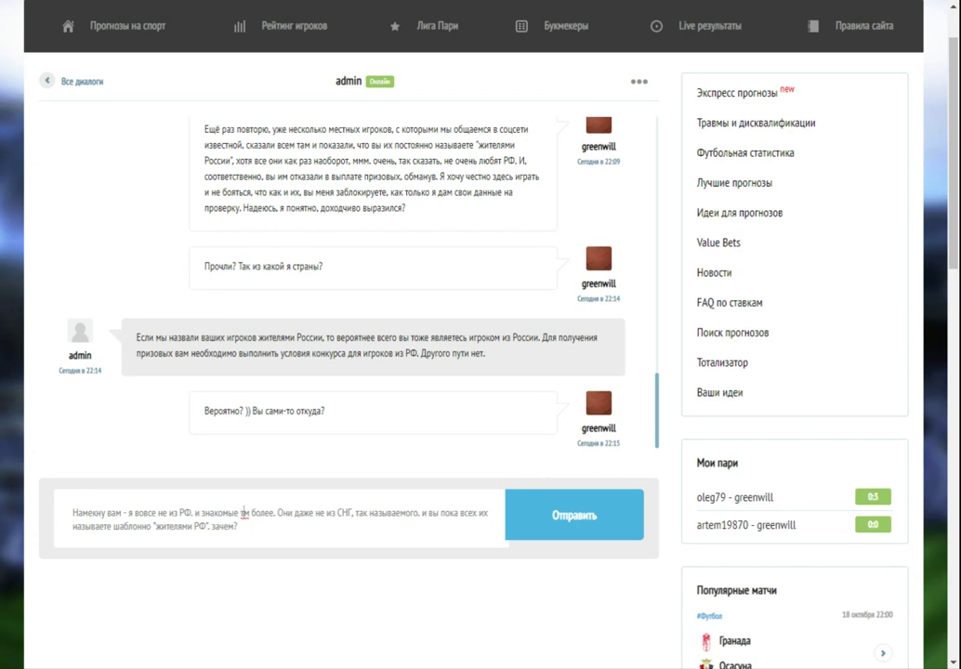
pyautogui.write('е')
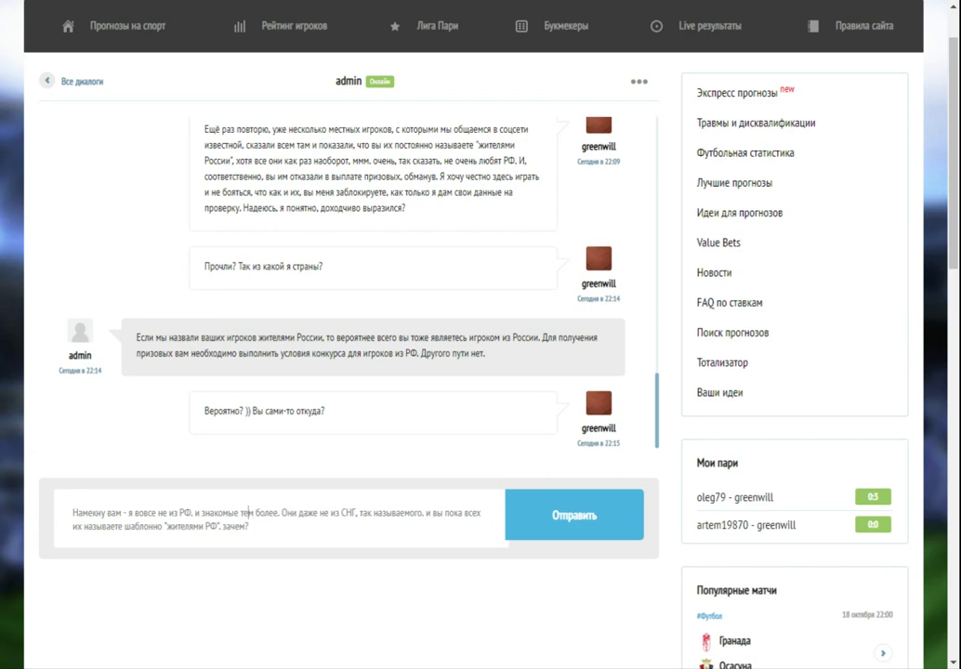
pyautogui.click(541, 523)
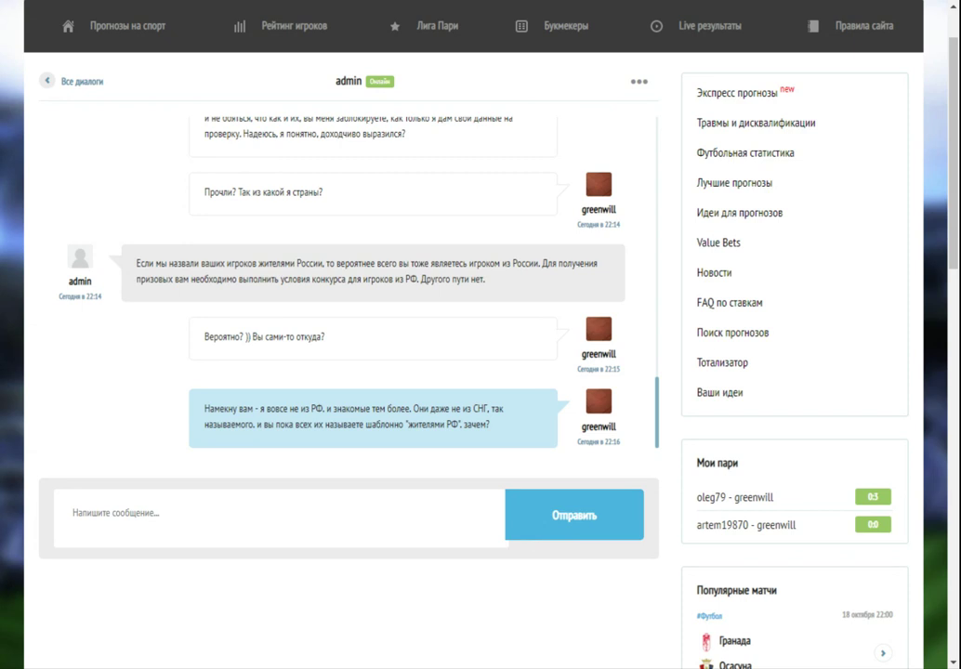
# - Send admin the message "У меня только один ответ - чтобы не платить выигрыши, так?"
pyautogui.write('У меня только один ответ ')
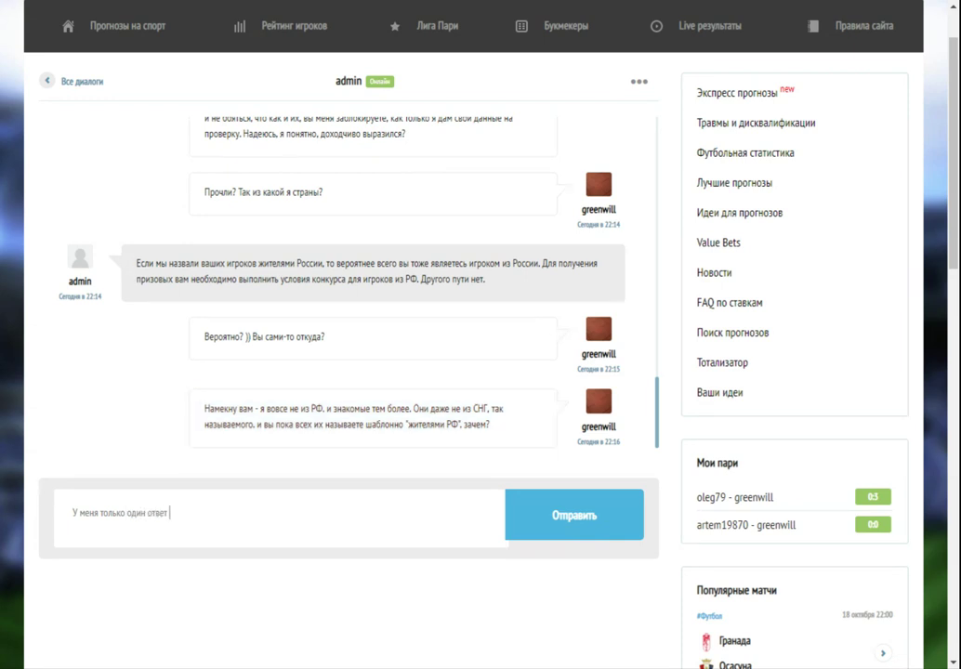
pyautogui.write('- чтобы не платить выигры')
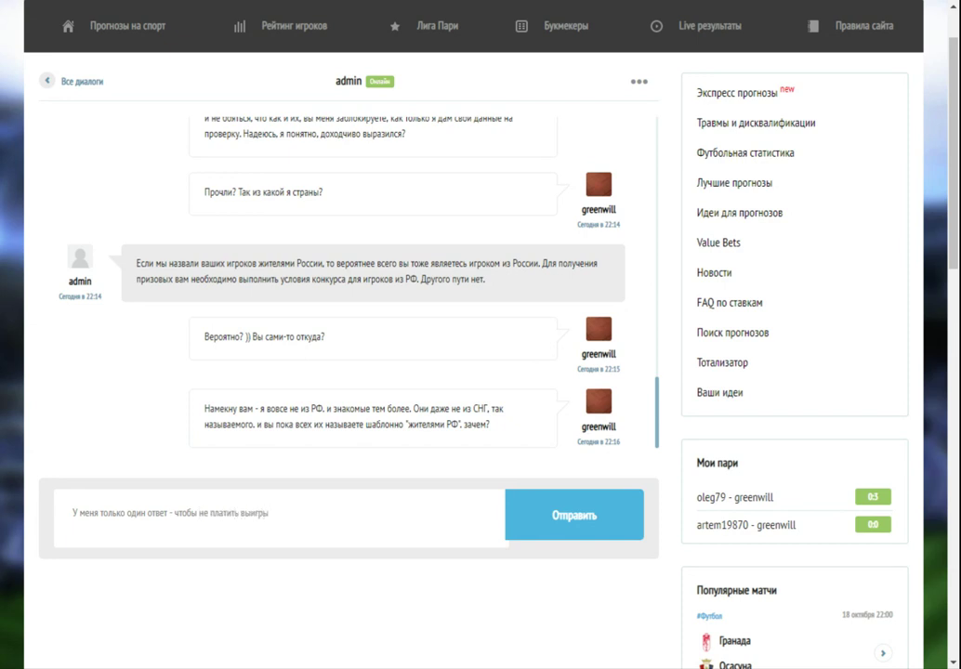
pyautogui.write('ши, так?')
pyautogui.click(568, 515)
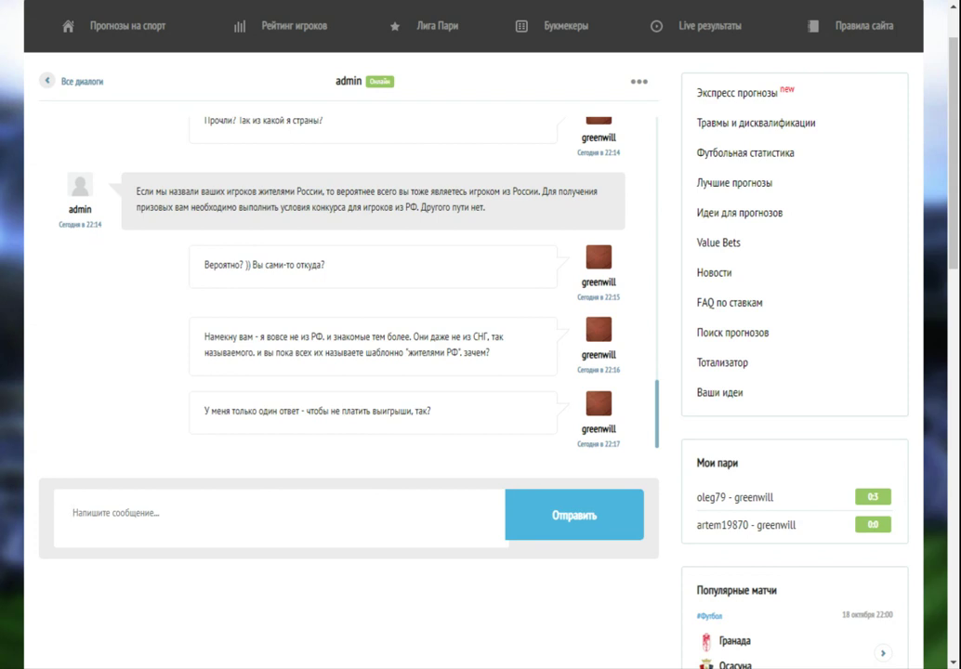
# - Begin another message to admin with "Даже видя то, что человек зарегистировался в БК 1Хбет из другой страны и"
pyautogui.write('Даже видя то, что человек зарег')
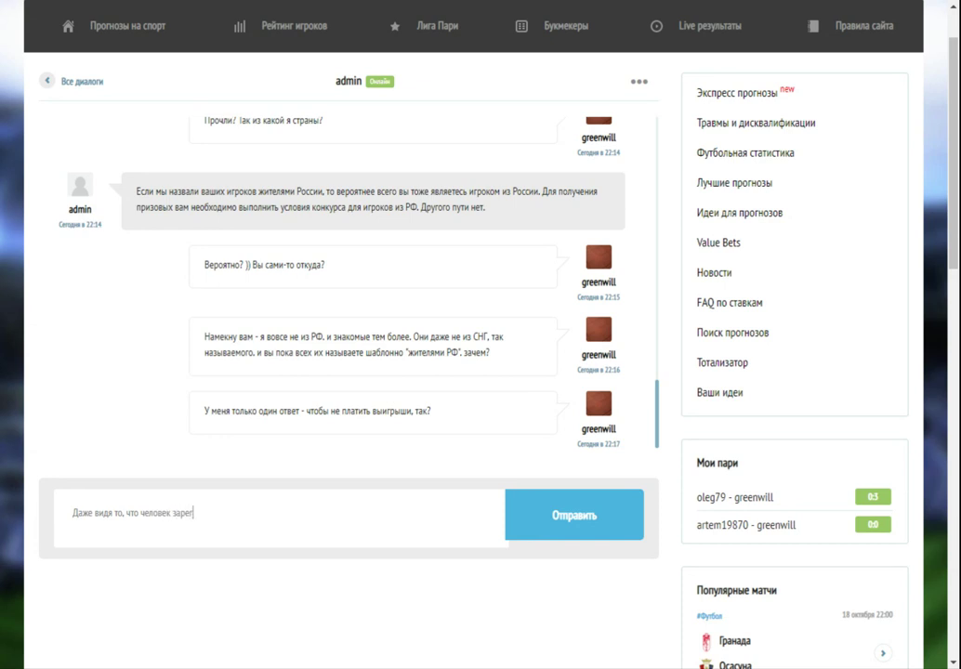
pyautogui.write('и')
pyautogui.write('стрировался в БК')
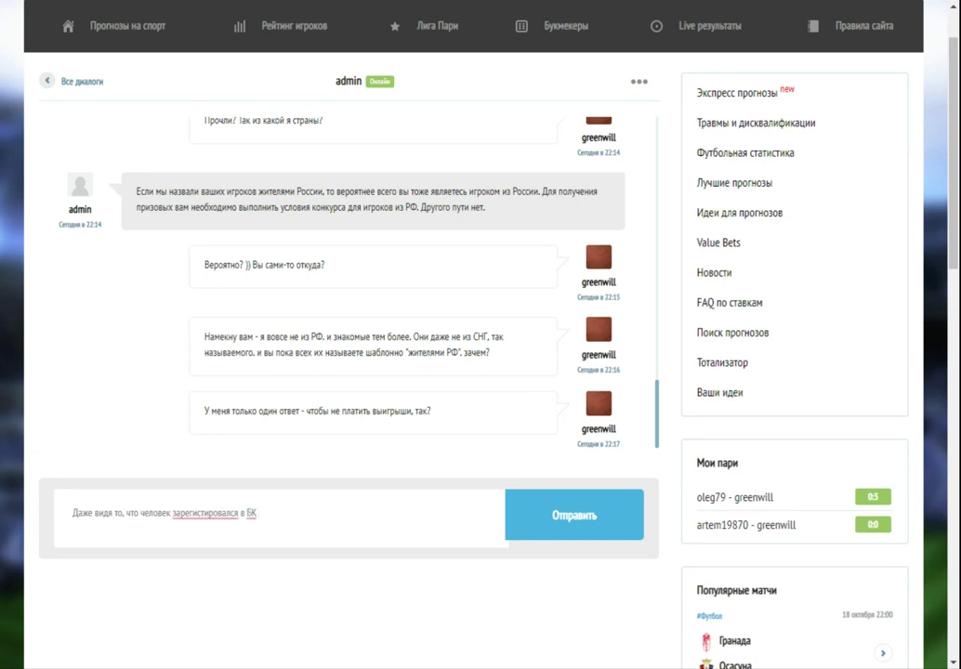
pyautogui.write(' 1Xбет.')
pyautogui.press('BackSpace')
pyautogui.write('из другой страны')
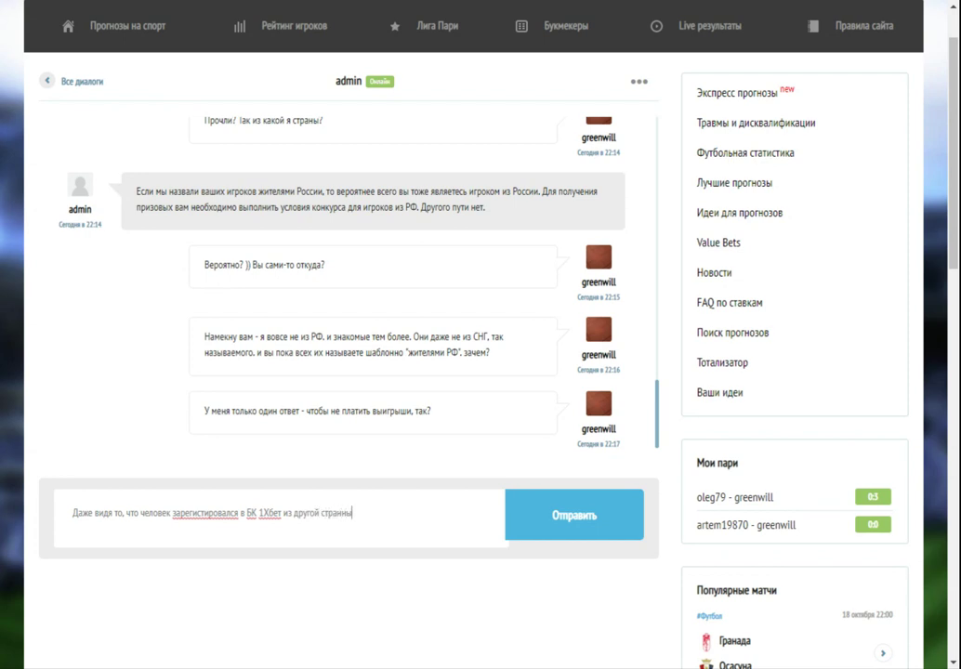
pyautogui.press('BackSpace')
pyautogui.press('BackSpace')
pyautogui.write('ны и и')
pyautogui.write('грает')
pyautogui.press('BackSpace')
pyautogui.press('BackSpace')
pyautogui.press('BackSpace')
pyautogui.press('BackSpace')
pyautogui.press('BackSpace')
pyautogui.press('BackSpace')
# - Continue the draft with "его личные данные вам предоставляет сама контора, вы упорно", removing the unfitting word started after it
pyautogui.write('его личные данные вам предоста')
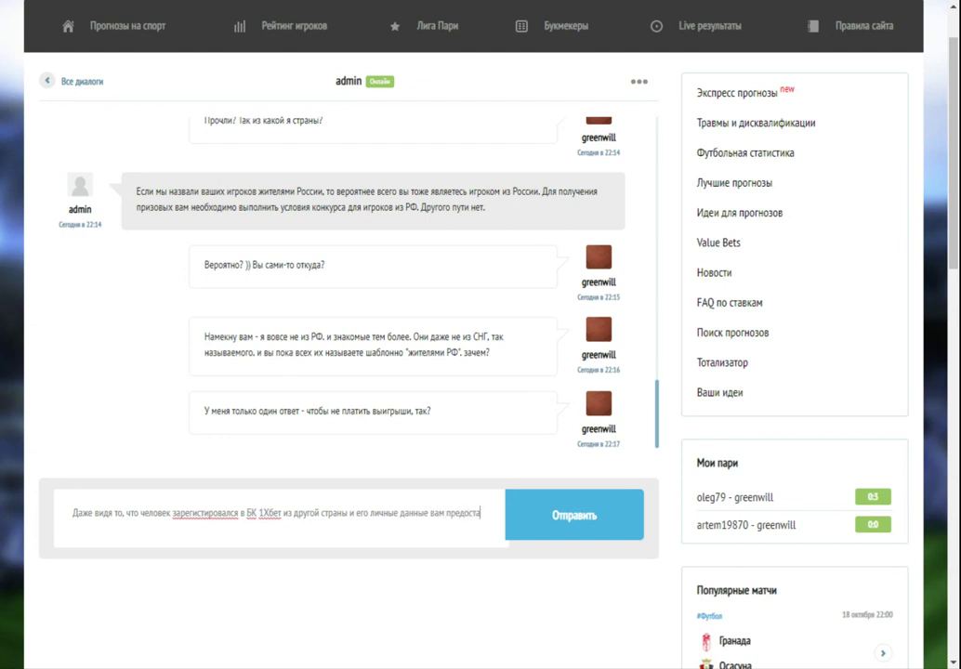
pyautogui.write('вляет сама к')
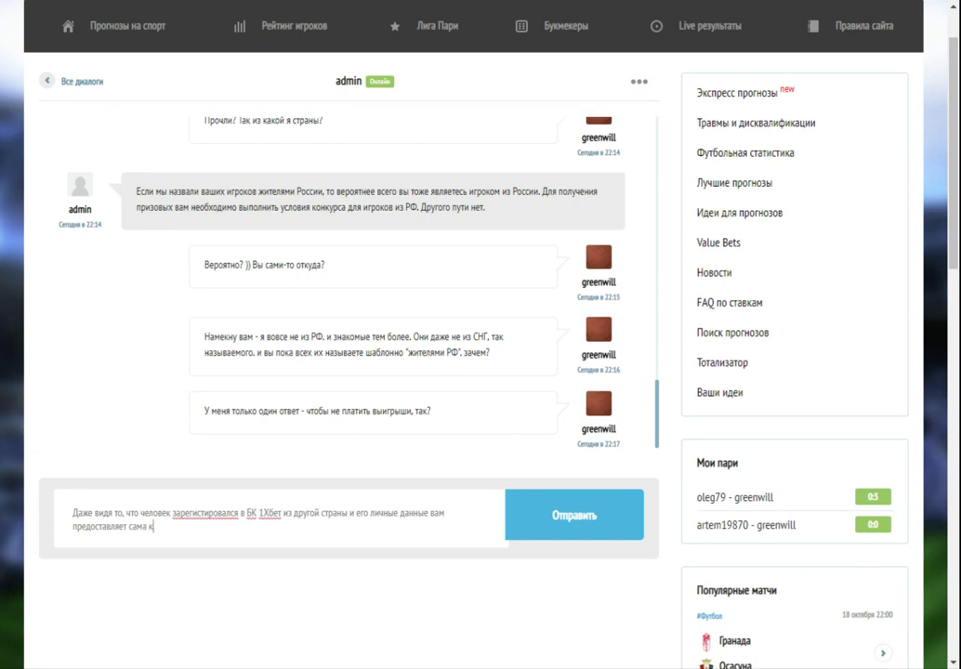
pyautogui.write('онтора, вы упорно настраива')
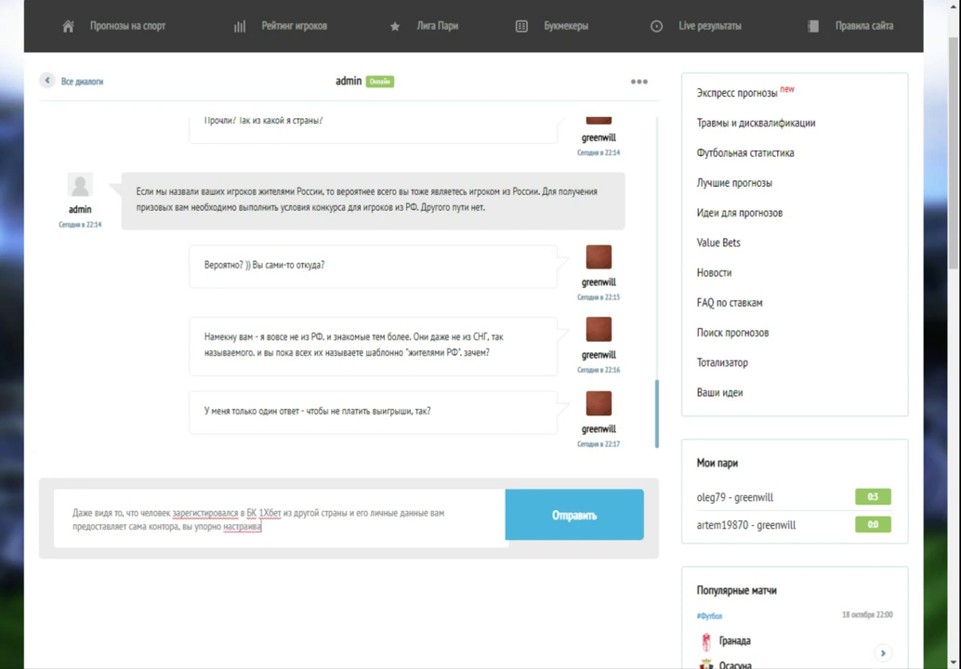
pyautogui.write('те')
pyautogui.press('BackSpace')
pyautogui.press('BackSpace')
pyautogui.press('BackSpace')
pyautogui.press('BackSpace')
pyautogui.press('BackSpace')
pyautogui.press('BackSpace')
pyautogui.press('BackSpace')
pyautogui.press('BackSpace')
pyautogui.press('BackSpace')
pyautogui.press('BackSpace')
pyautogui.press('BackSpace')
pyautogui.press('BackSpace')
# - Finish the draft's sentence with "продолжаете считать всех россиянами, чтобы не платить деньги."
pyautogui.write('продолжаете считать всех рос')
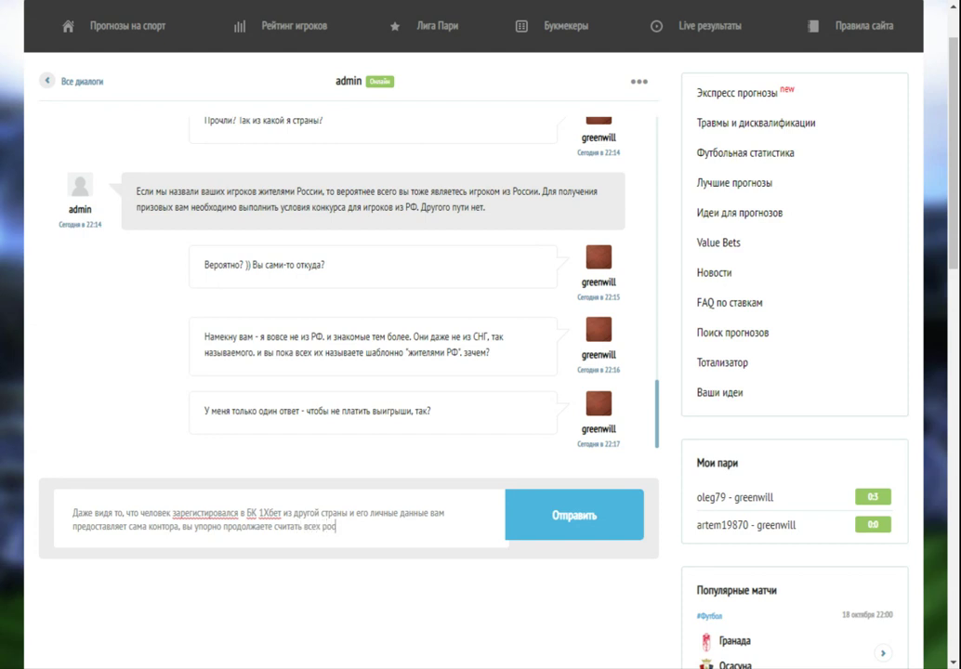
pyautogui.write('сиянами, чтобы не платит')
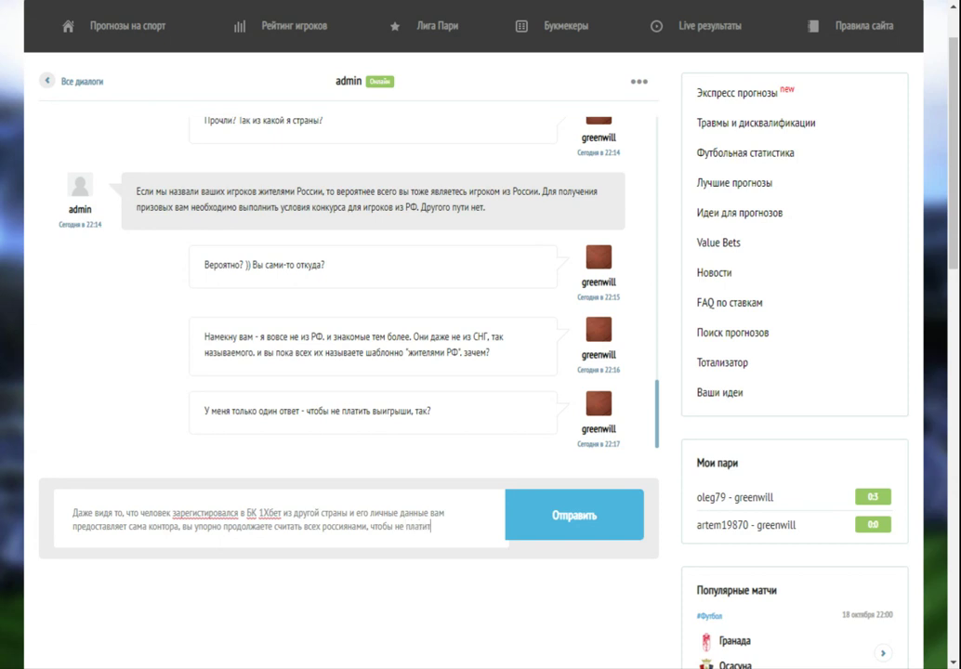
pyautogui.write('ь деньги.')
# - Add the closing questions "У вас дествительно проблемы с финансами? Вам нужен хороший спонсор?" to the draft
pyautogui.write('У вас дес')
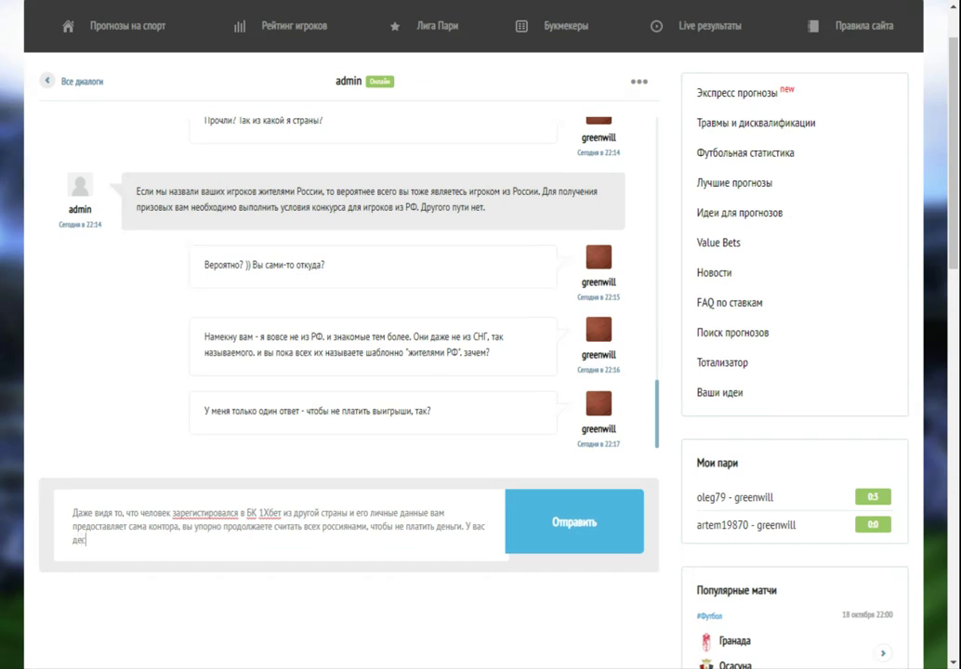
pyautogui.write('твительно проблемы с финанса')
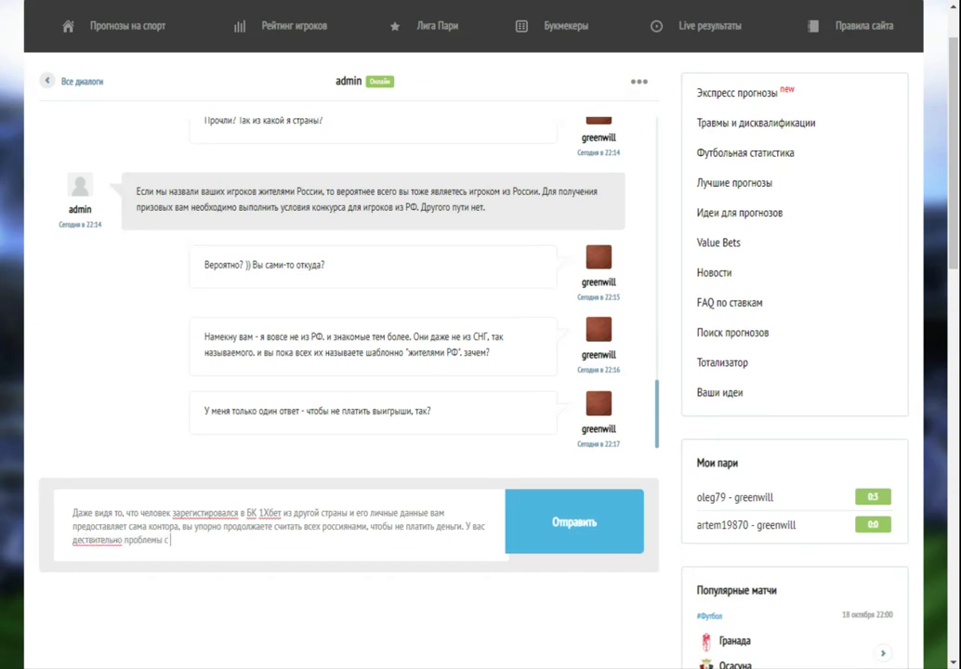
pyautogui.write('ми? Вам нужен хорош')
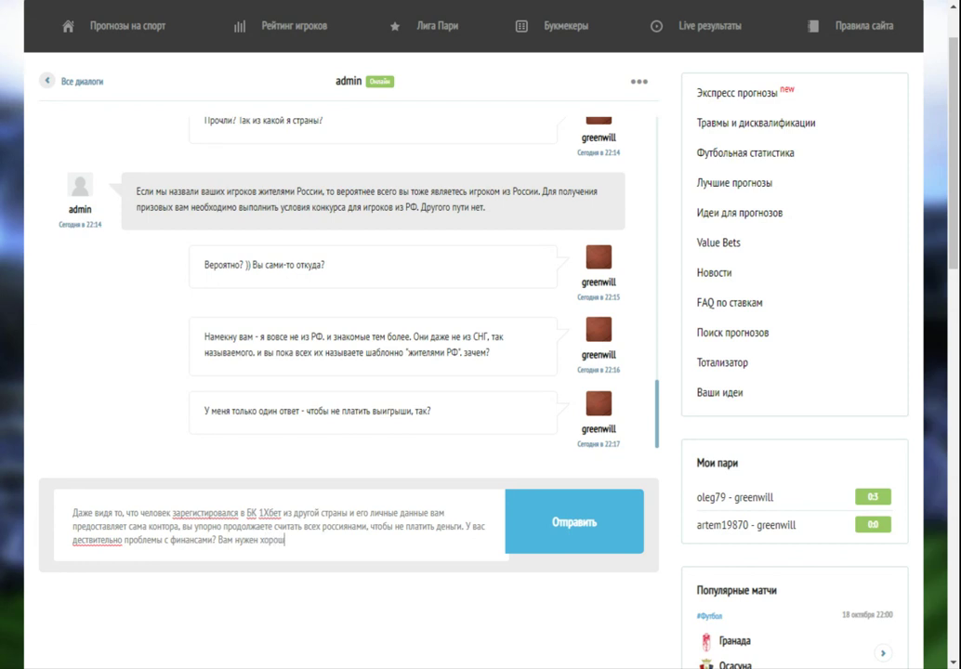
pyautogui.write('ий спонсор?')
# - Correct the spelling to "действительно" and "зарегистрировался" in the draft and send it to admin
pyautogui.click(85, 539)
pyautogui.write('й')
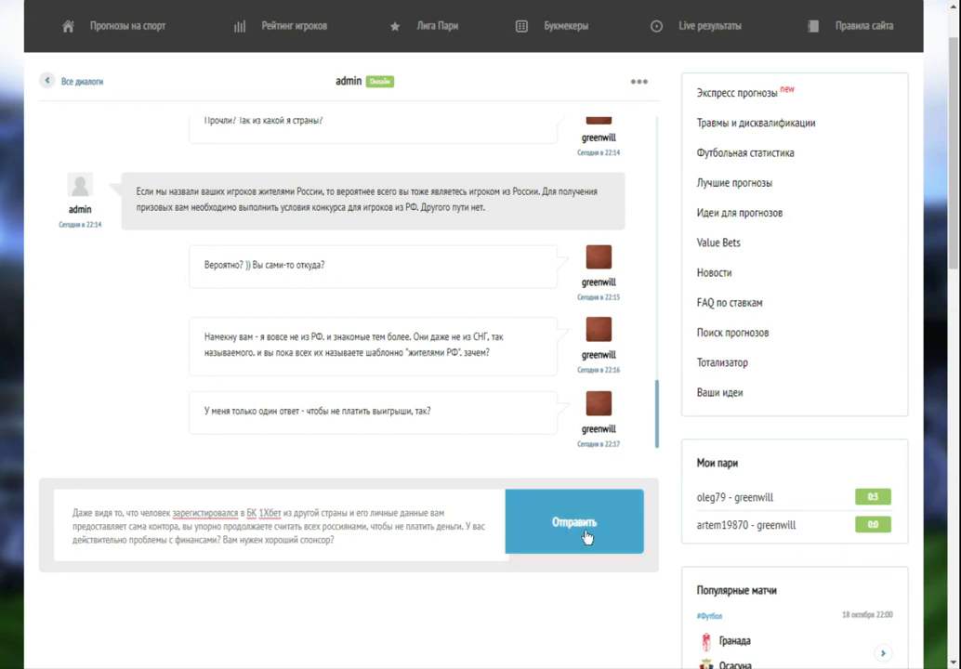
pyautogui.click(205, 513)
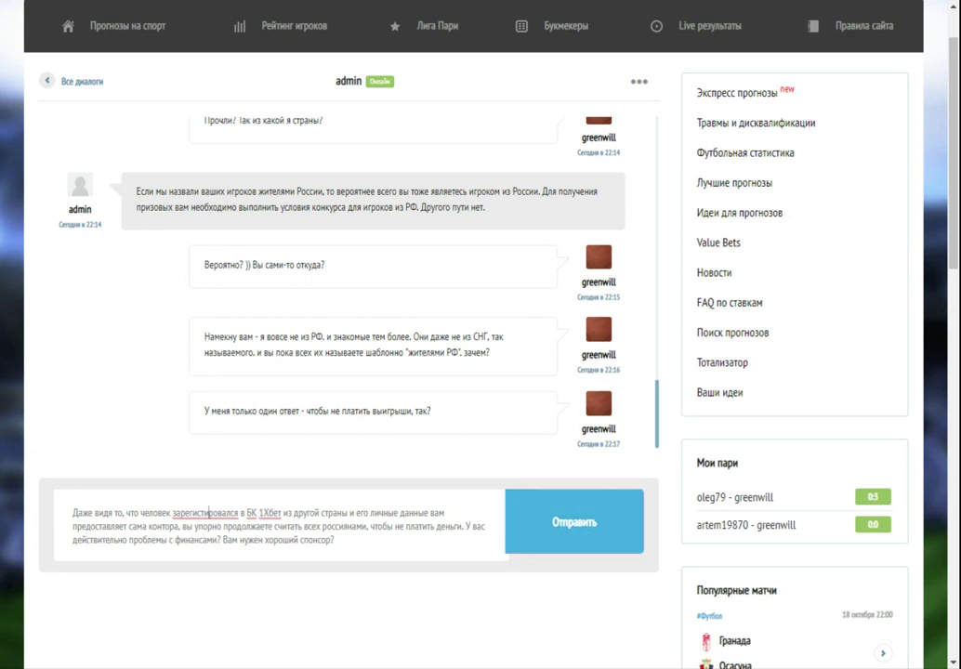
pyautogui.press('Delete')
pyautogui.press('Delete')
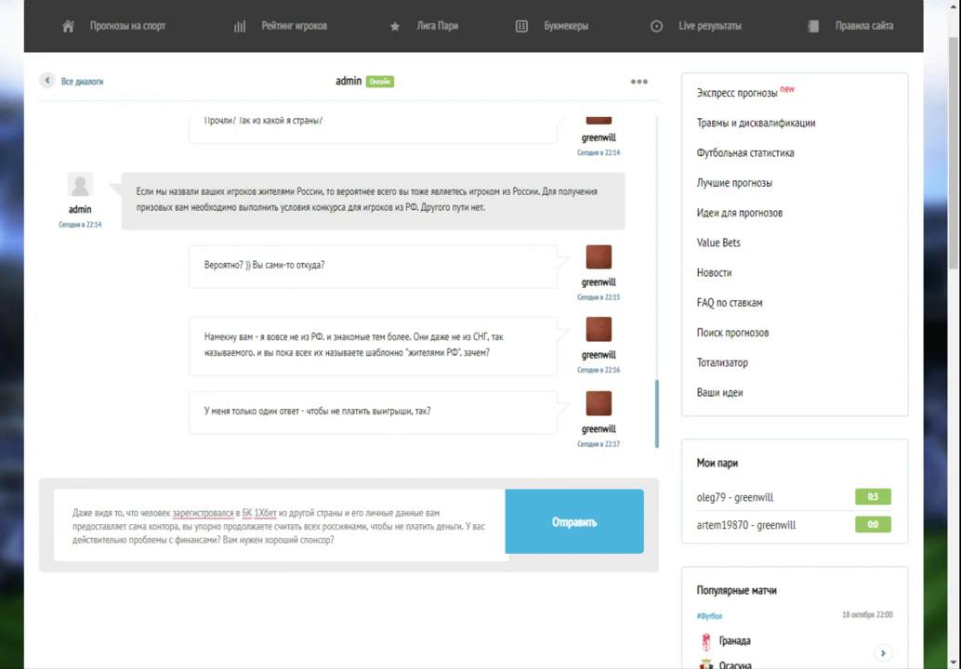
pyautogui.write('ир')
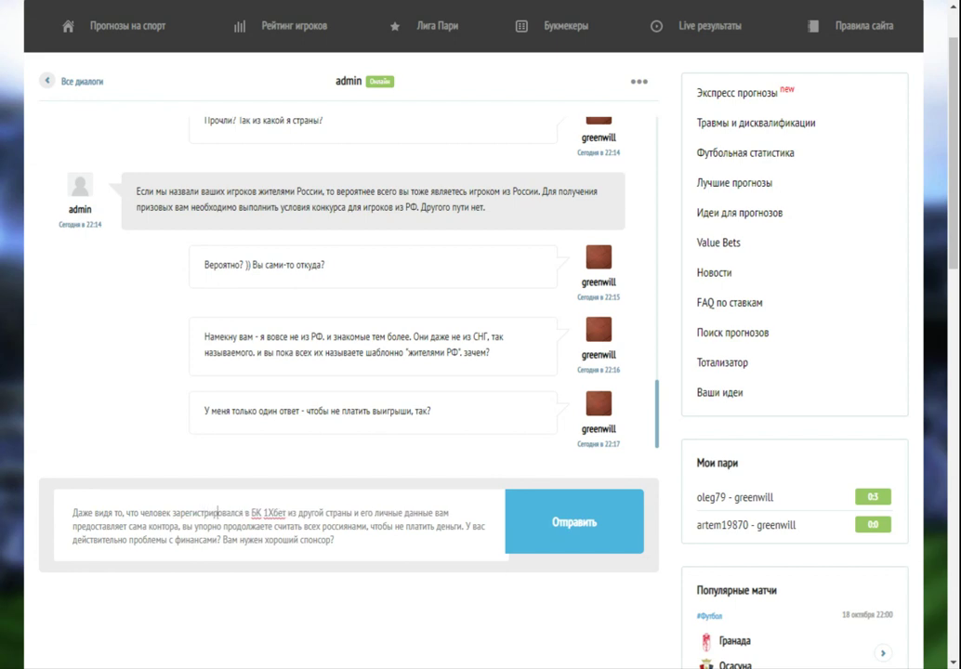
pyautogui.click(553, 538)
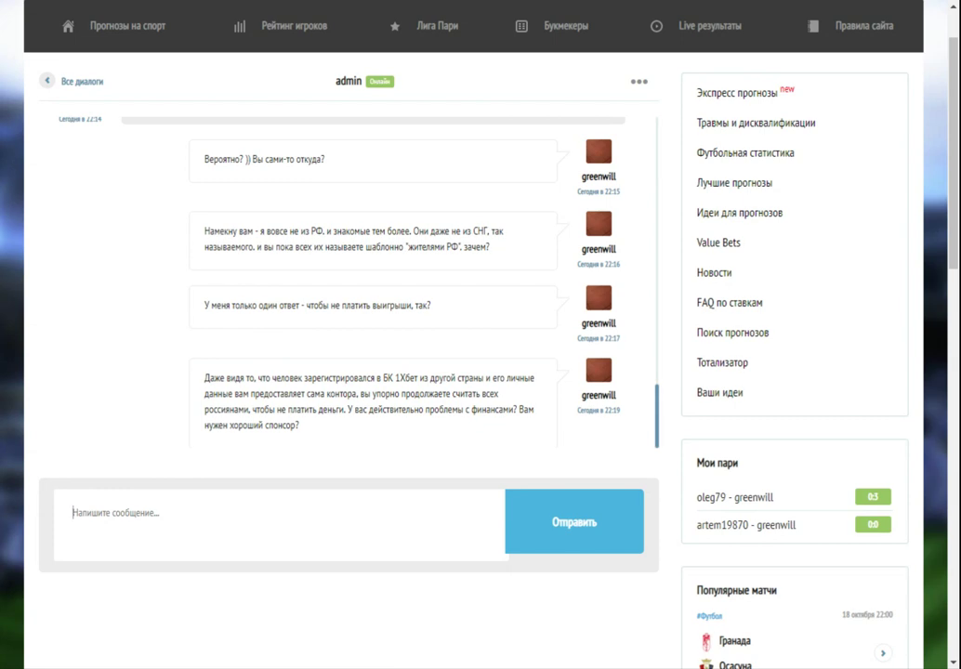
# - Reread and highlight admin's 22:14 reply about the contest conditions for players from Russia, and return to the latest messages
pyautogui.scroll(5, 354, 367)
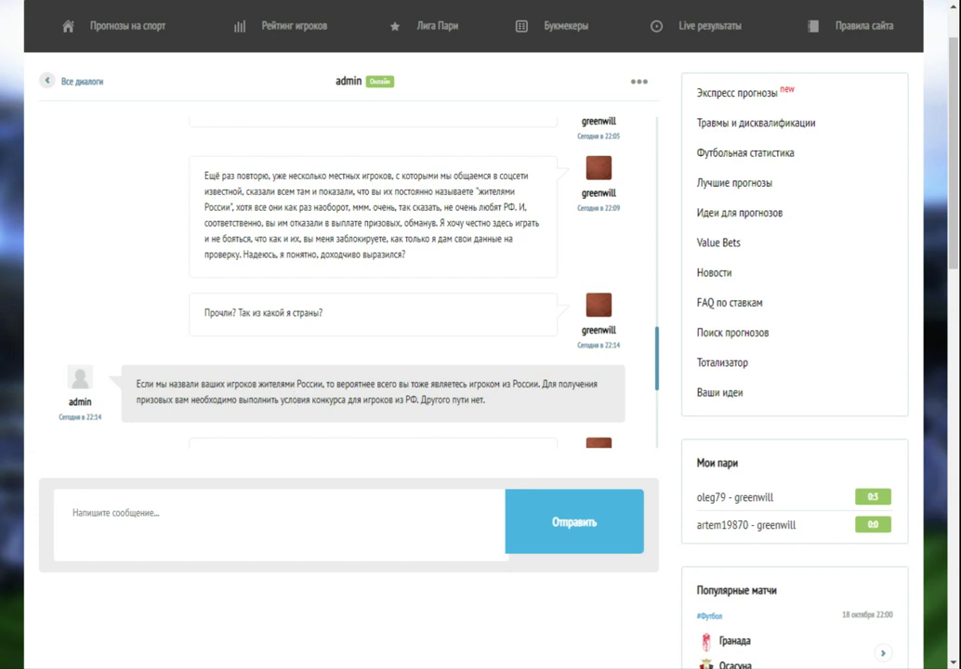
pyautogui.moveTo(215, 384); pyautogui.dragTo(455, 384)
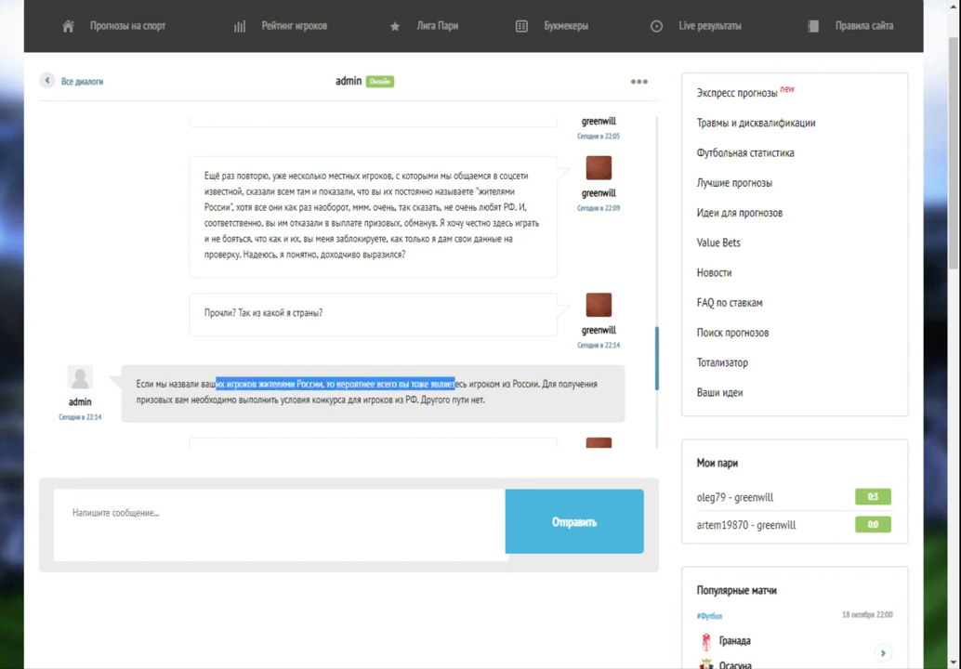
pyautogui.click(302, 413)
pyautogui.moveTo(203, 384); pyautogui.dragTo(479, 400)
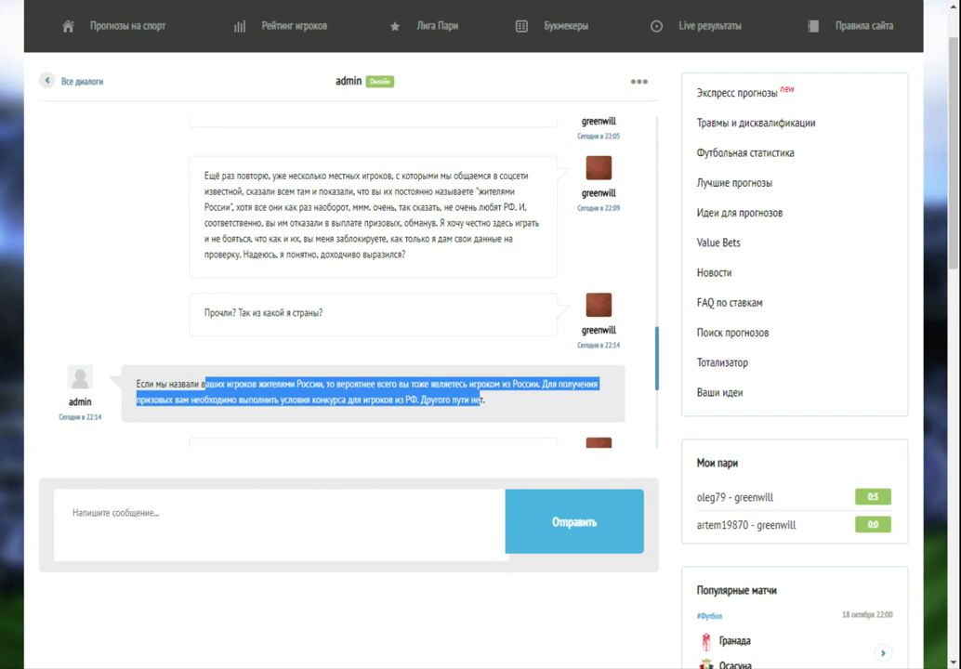
pyautogui.scroll(-3, 479, 400)
pyautogui.scroll(-2, 456, 340)
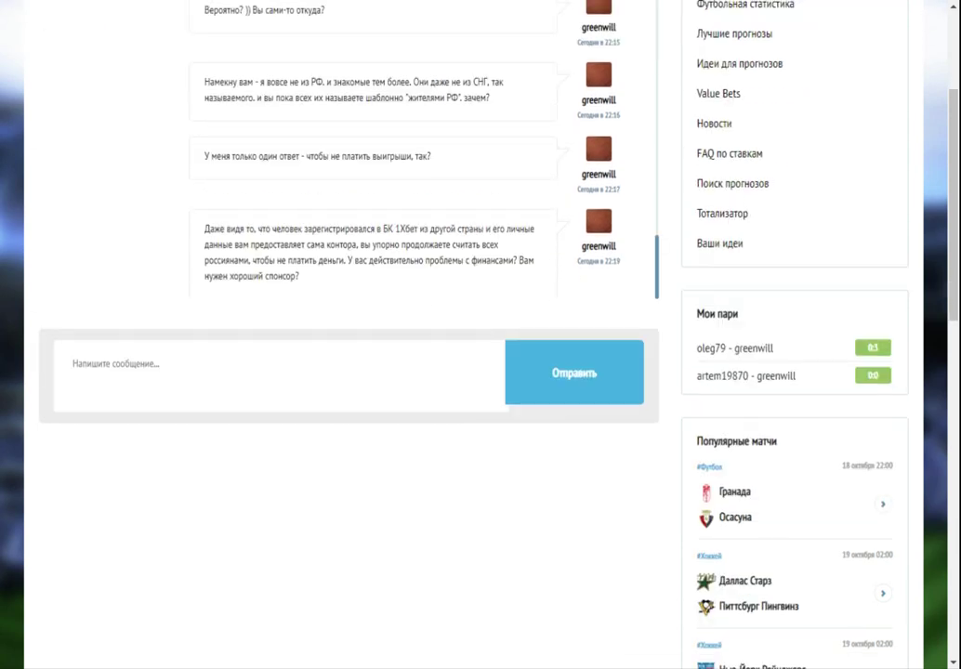
pyautogui.scroll(2, 390, 468)
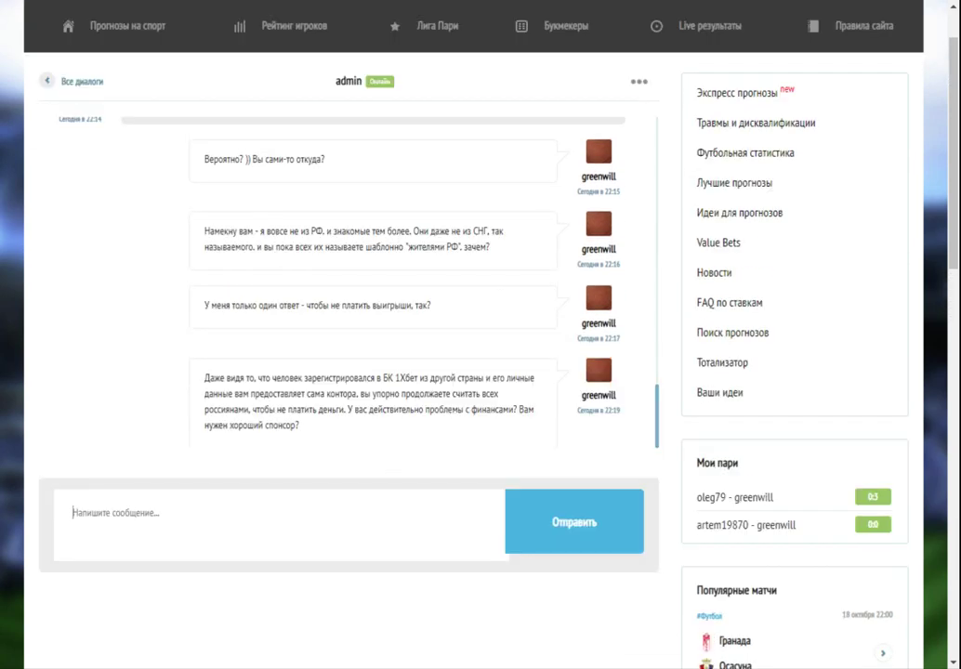
# - Start a message to admin reading "Ок, мне пора спать. Надеюсь, продолжим разговор и вы сами мне овтетите, что у вас не так"
pyautogui.click(74, 513)
pyautogui.write('Ок, мне п')
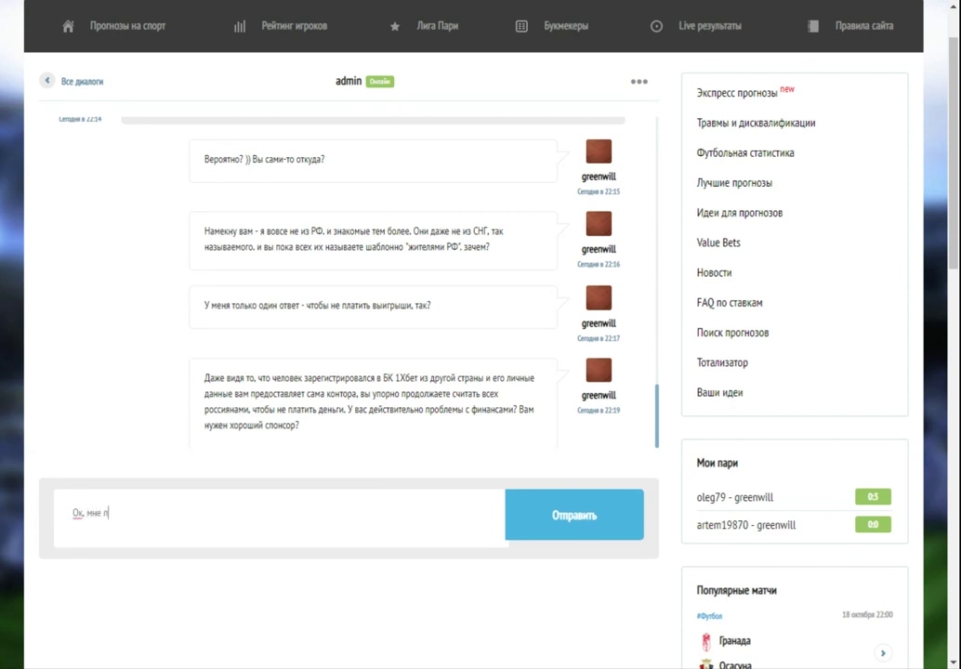
pyautogui.write('ора спать. Надеюсь, продолд')
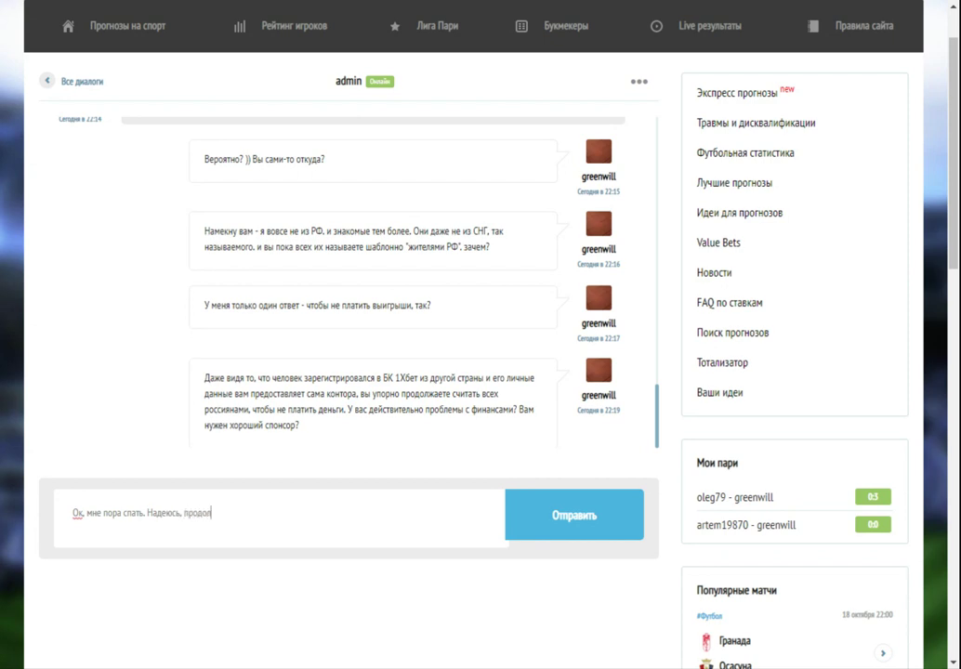
pyautogui.press('BackSpace')
pyautogui.write('жим разговор и вы сами мне ответи')
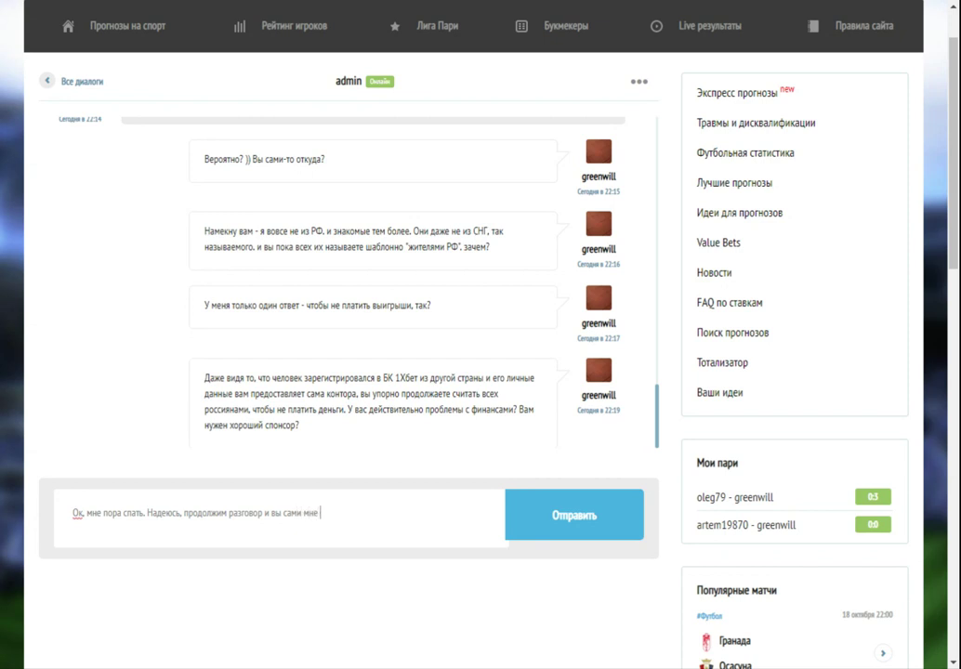
pyautogui.write('те, что у вас не так')
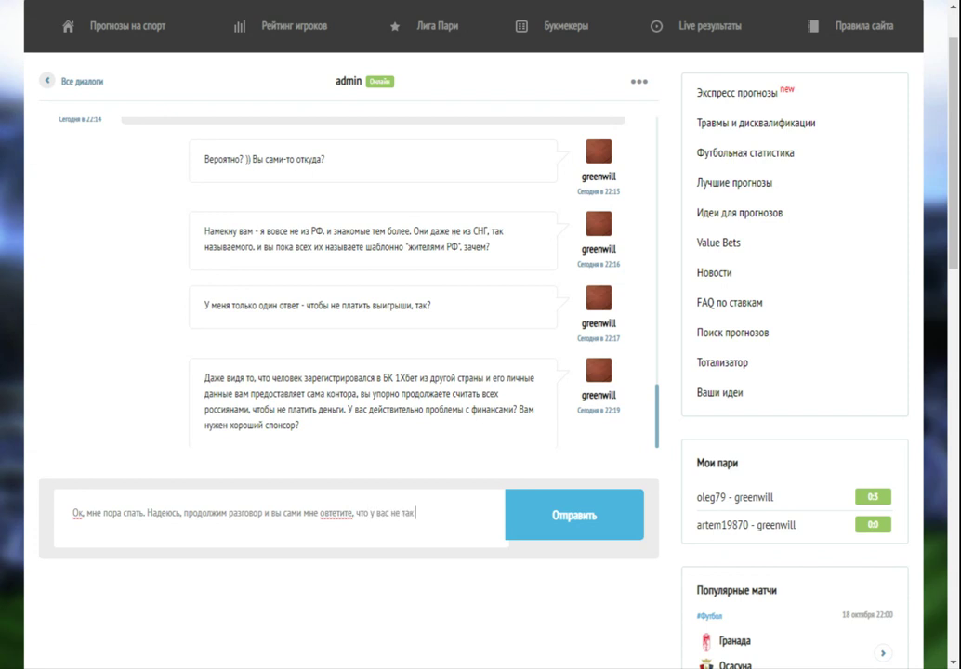
# - Continue the draft with "с этими всеми конторами и почему выплаты идут только старым игрокам. И то, даааалко не всем."
pyautogui.write(' с этими всеми конторам')
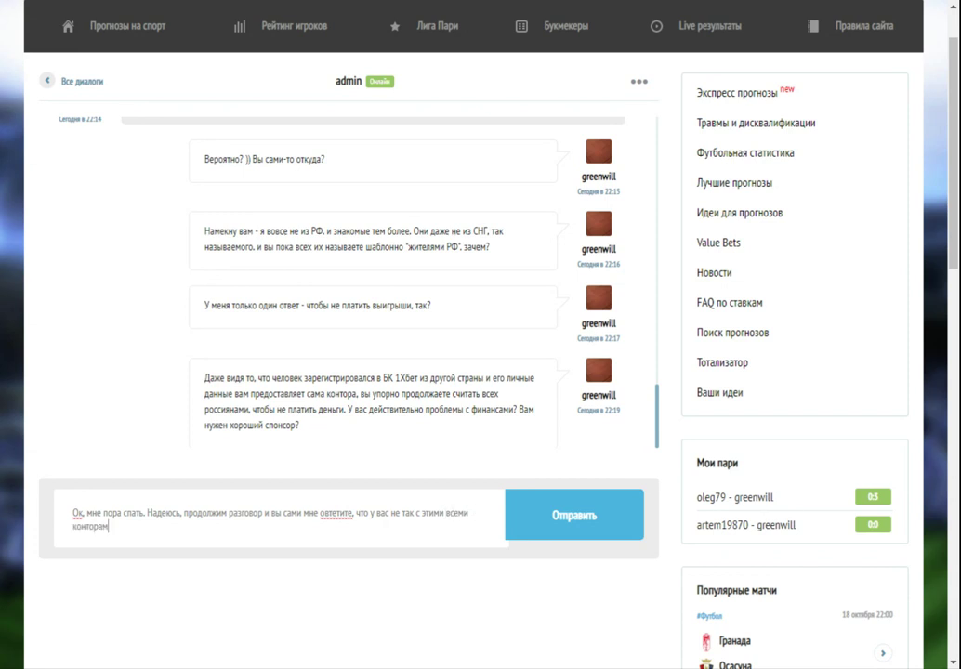
pyautogui.write('и и почему')
pyautogui.write(' ре')
pyautogui.press('BackSpace')
pyautogui.press('BackSpace')
pyautogui.press('BackSpace')
pyautogui.write('выплаты идут ')
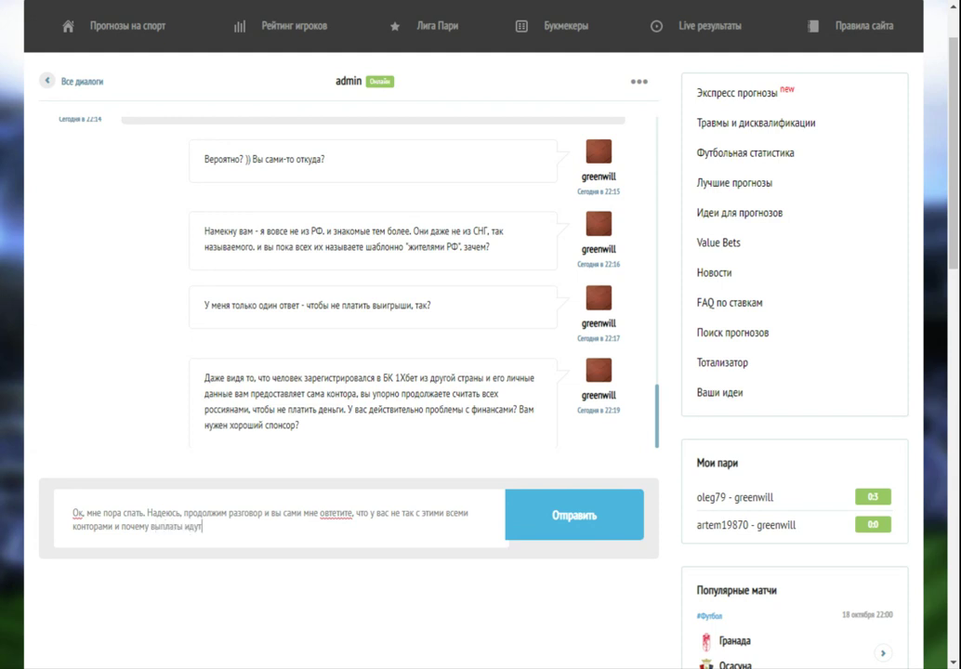
pyautogui.write('только старым игрокам.')
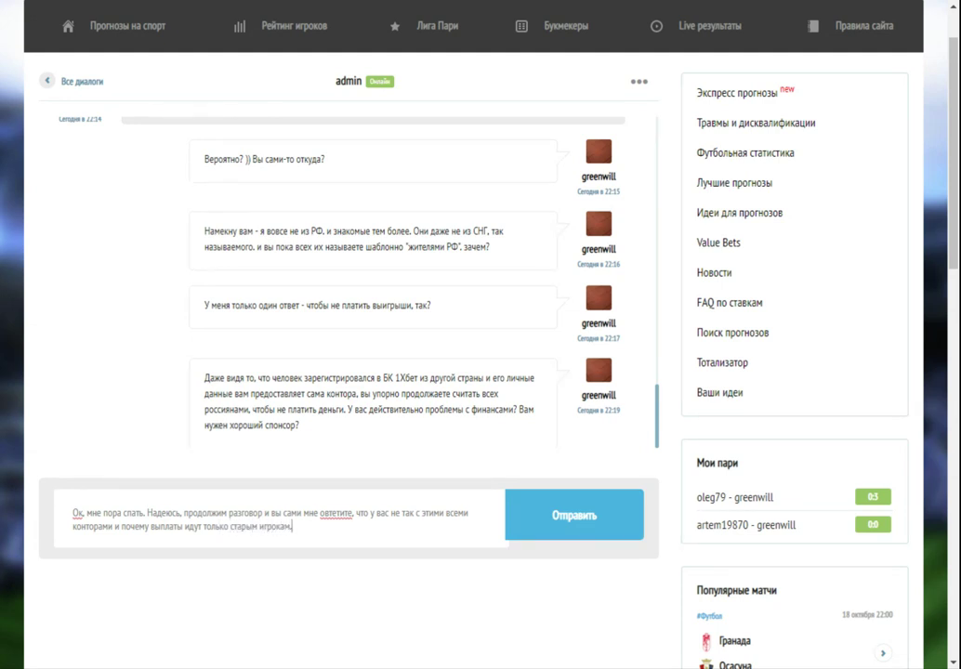
pyautogui.write(' И то, даааалко не всем.')
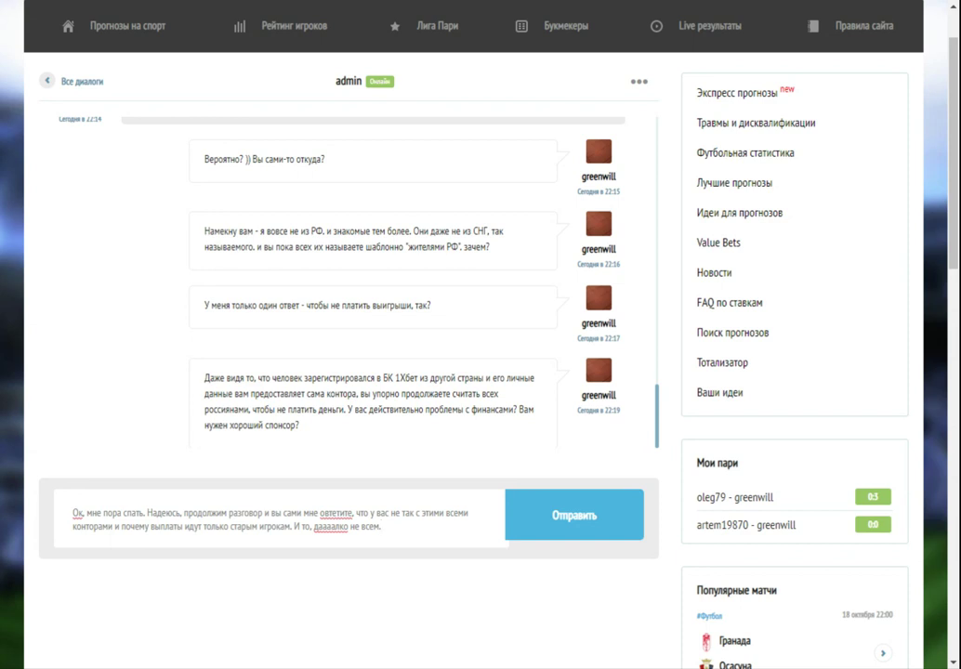
# - Correct "овтетите" to "ответите" and extend the ending with ", а только тем, кто зарегистрировался более года назад по вашей ссылку в ёХбете или"
pyautogui.click(330, 512)
pyautogui.press('BackSpace')
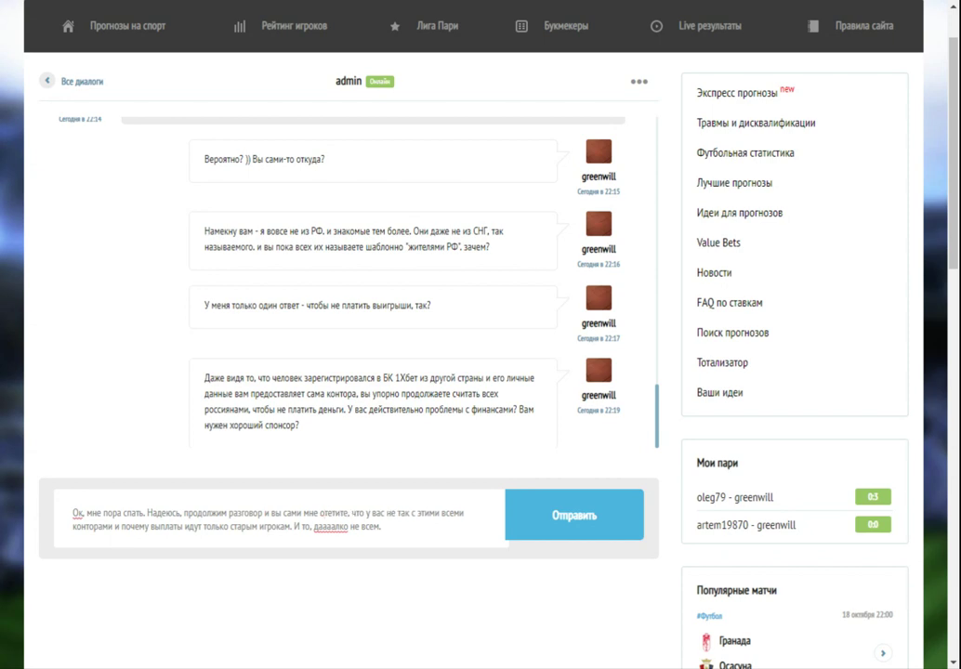
pyautogui.write('тв')
pyautogui.click(381, 527)
pyautogui.write(', а только')
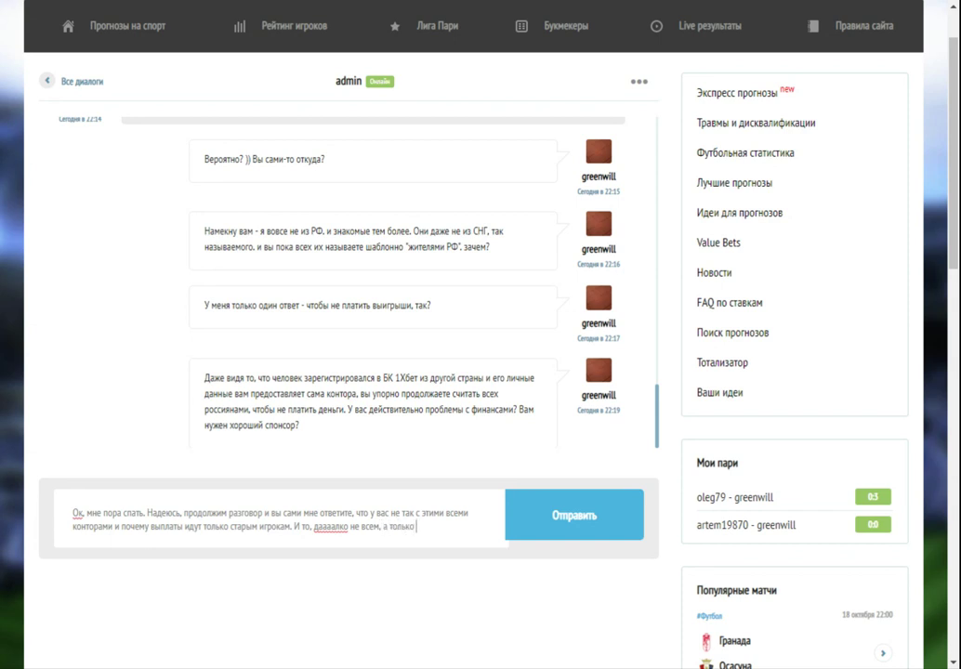
pyautogui.write(' тем, кто зарегистрир')
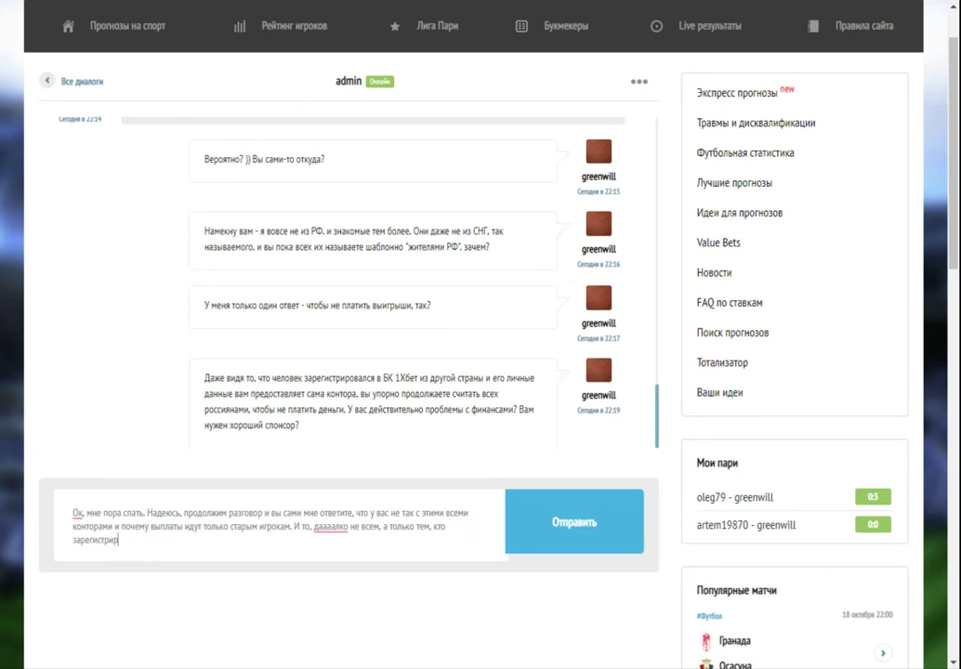
pyautogui.write('овался более года назад по вашей')
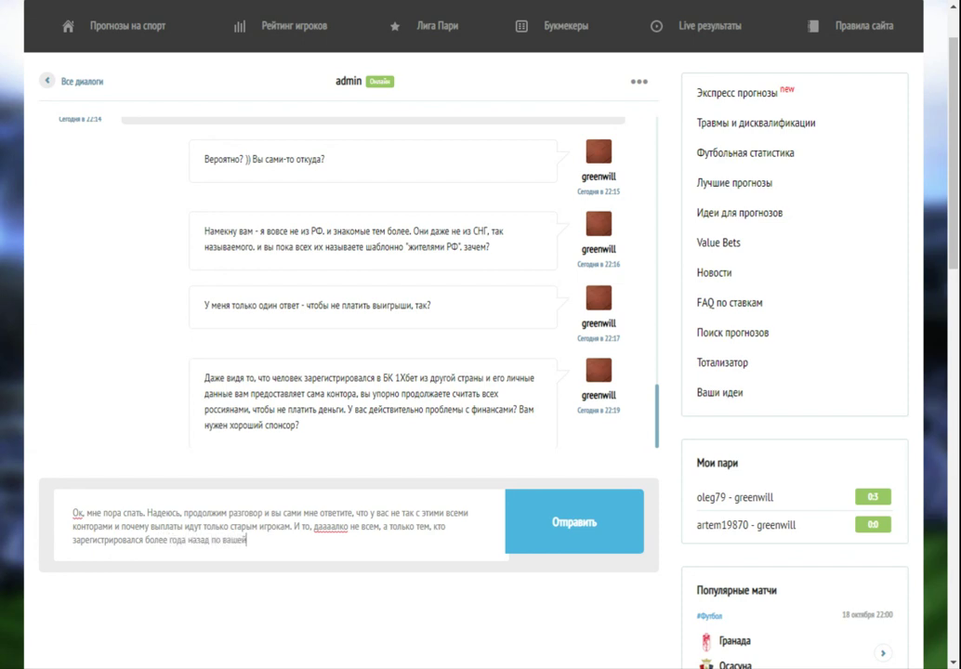
pyautogui.write(' ссылку в ёХбете или')
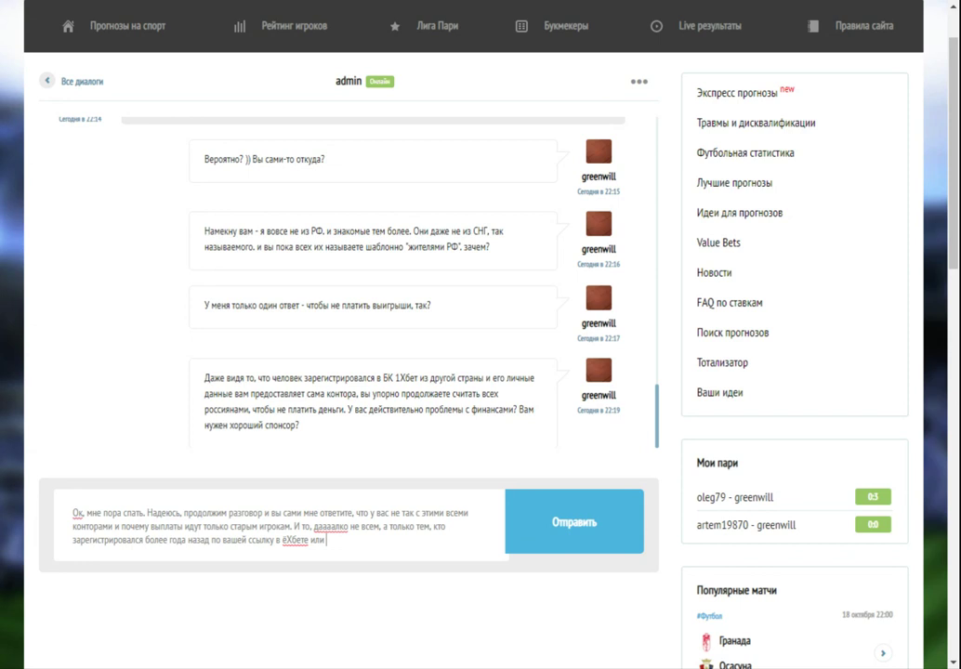
# - Add "как десвительно дитель РФ -" to the end of the draft
pyautogui.write(' как')
pyautogui.write(' десятильно')
pyautogui.write(' дитель ')
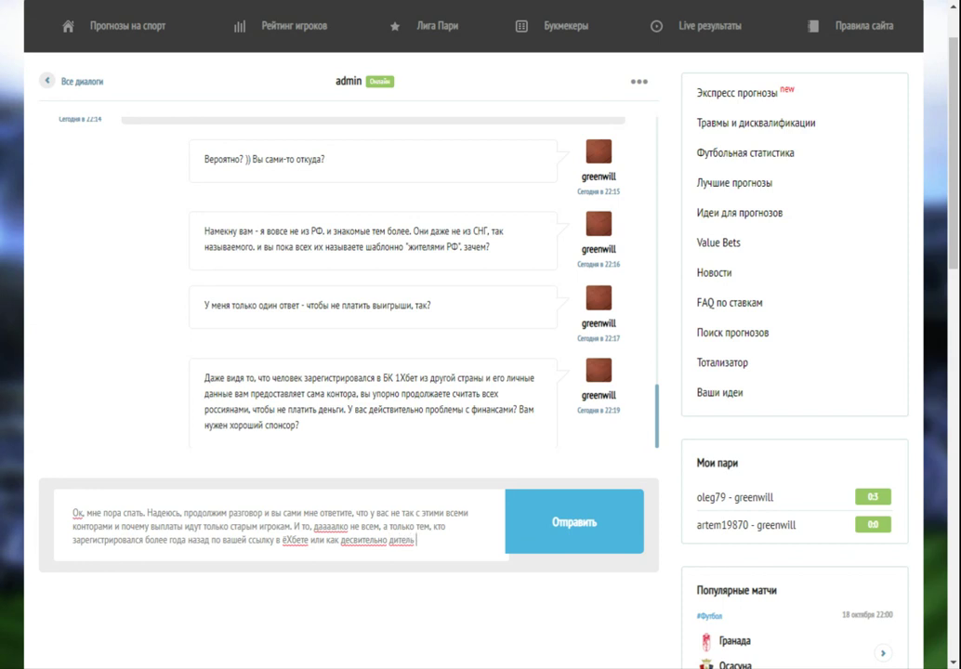
pyautogui.write('РФ -')
# - Correct the draft's last line so it reads "1Хбете", "дейсвительно" and "житель"
pyautogui.click(285, 539)
pyautogui.hotkey('shift', 'Left')
pyautogui.write('1')
pyautogui.hotkey('ctrl', 'Right')
pyautogui.hotkey('ctrl', 'Right')
pyautogui.hotkey('ctrl', 'Right')
pyautogui.press('Right')
pyautogui.press('Right')
pyautogui.write('й')
pyautogui.hotkey('ctrl', 'Right')
pyautogui.press('Delete')
pyautogui.write('ж')
# - End the draft with "в 1хСтавке." and send it to admin
pyautogui.press('End')
pyautogui.write('в 1х')
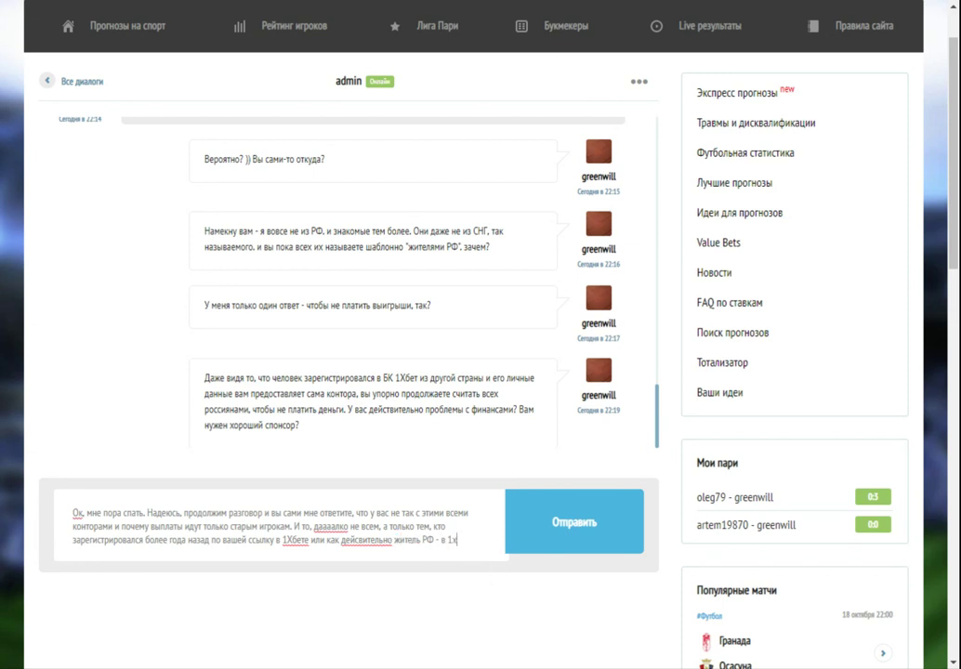
pyautogui.write('Ставке.')
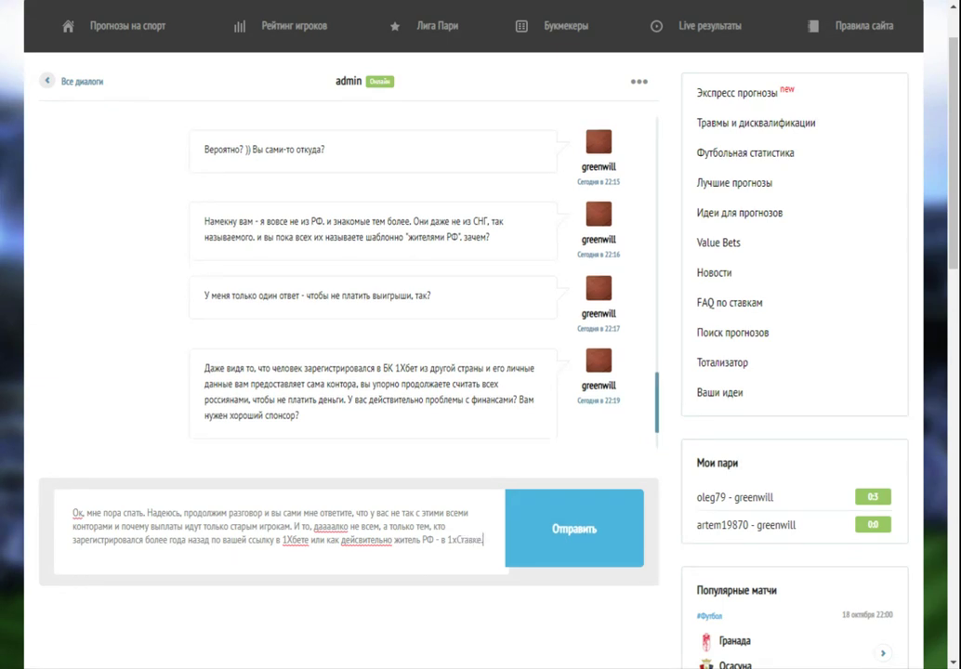
pyautogui.click(532, 547)
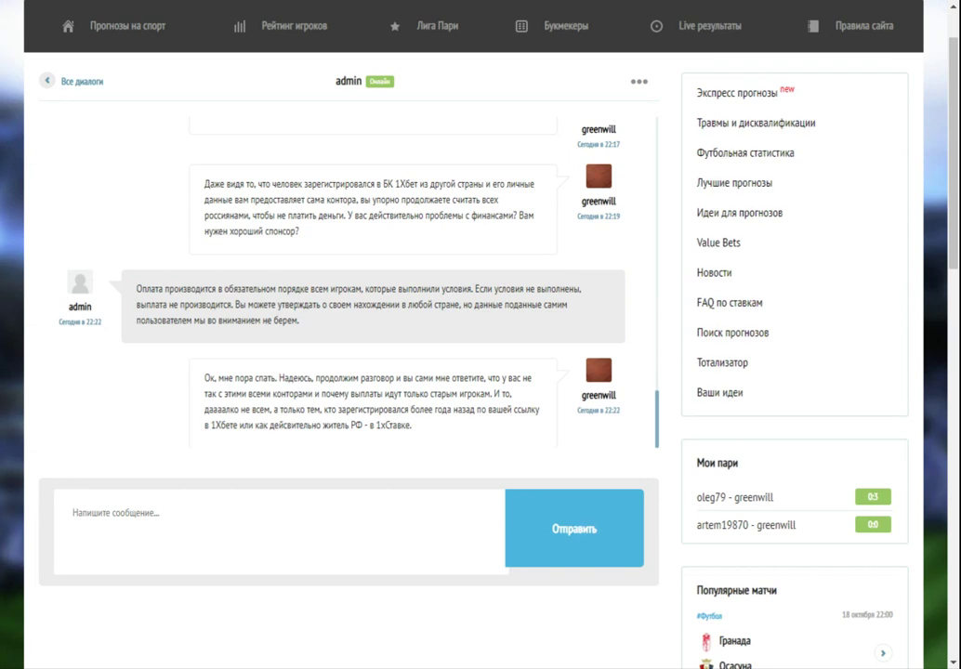
# - Draft the question "А какие данные вы рассматриваете? Те, клоторый указаны на верифицированном акке в бк?" to admin
pyautogui.write('А к')
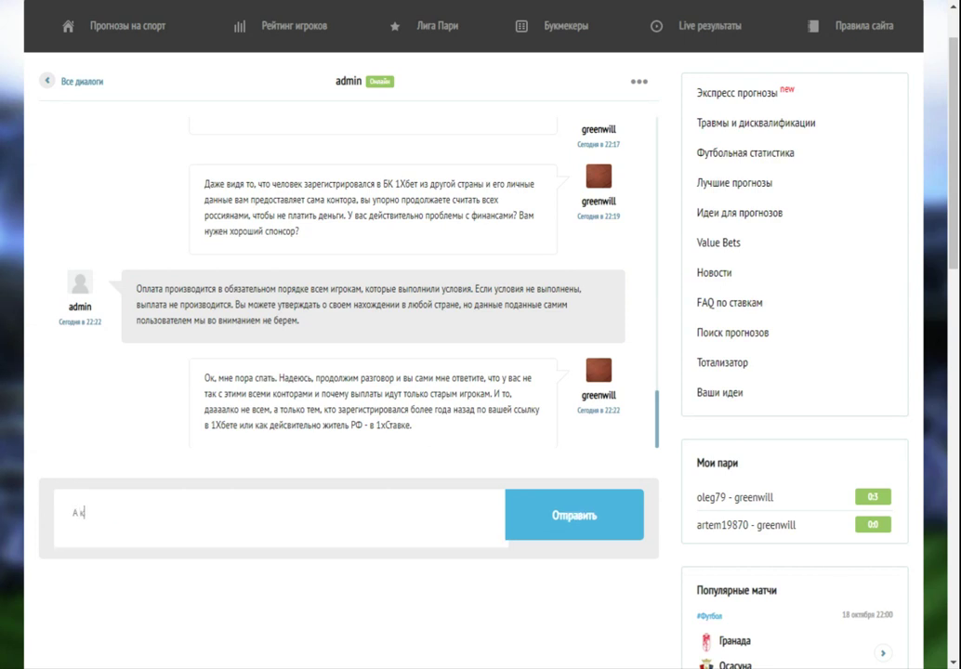
pyautogui.write('акие данные вы рассма')
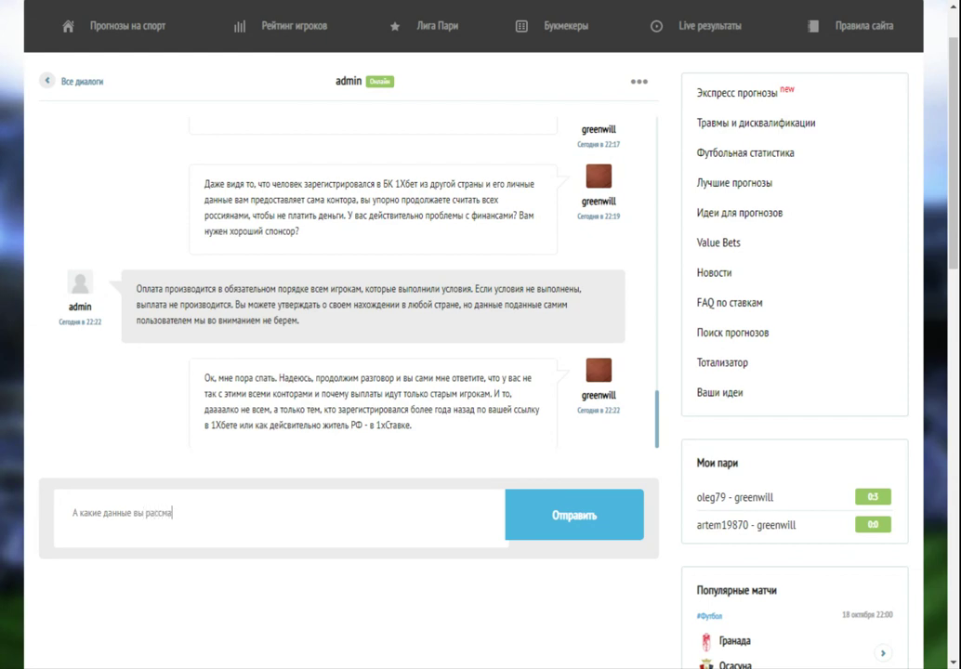
pyautogui.write('триваете? Те, клоторый указаны н')
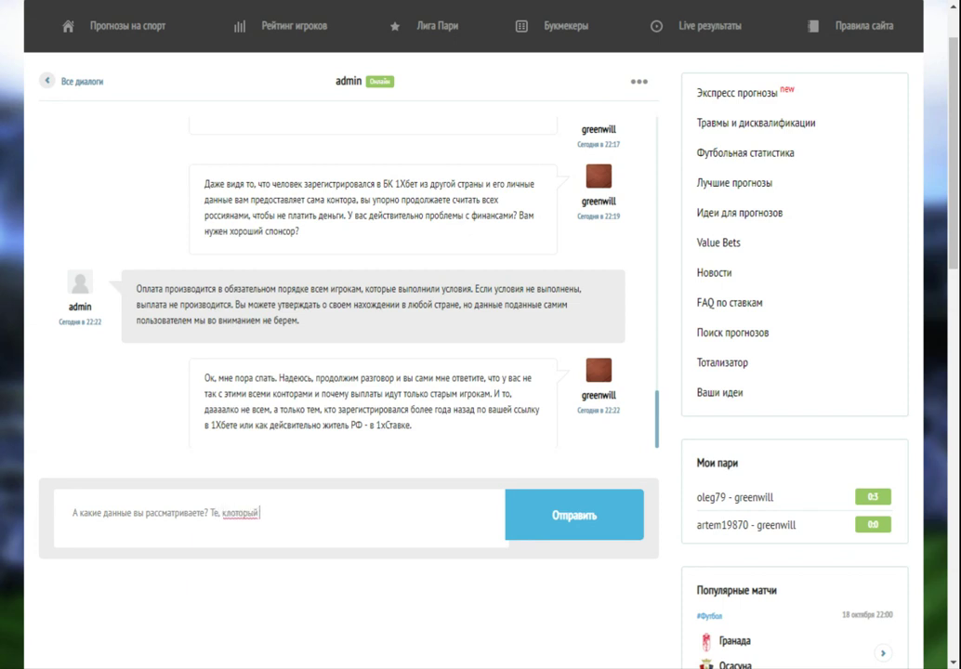
pyautogui.write('а верифицированн')
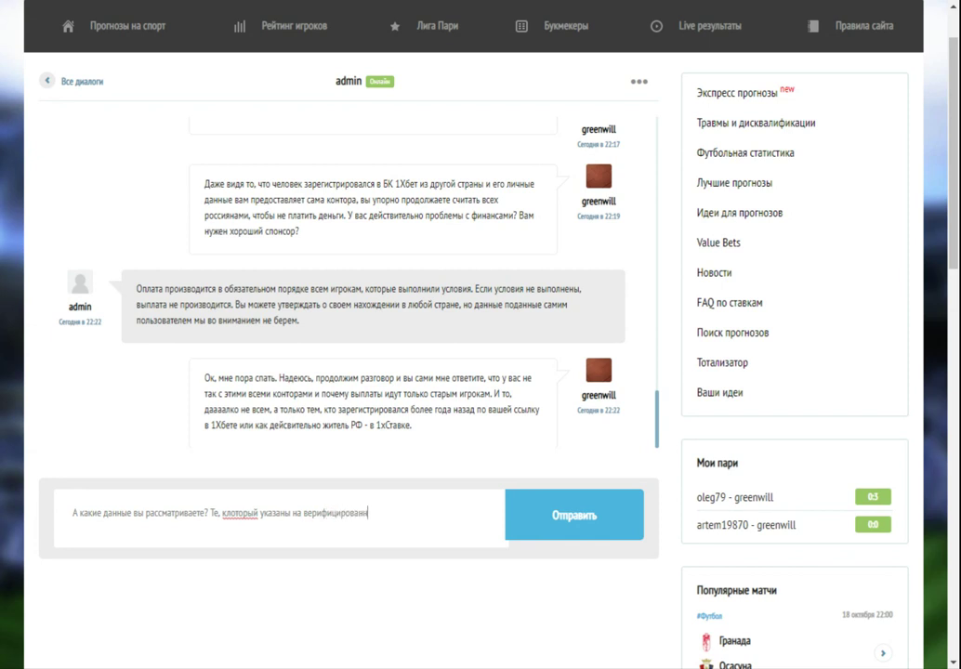
pyautogui.write('ом акке в бк?')
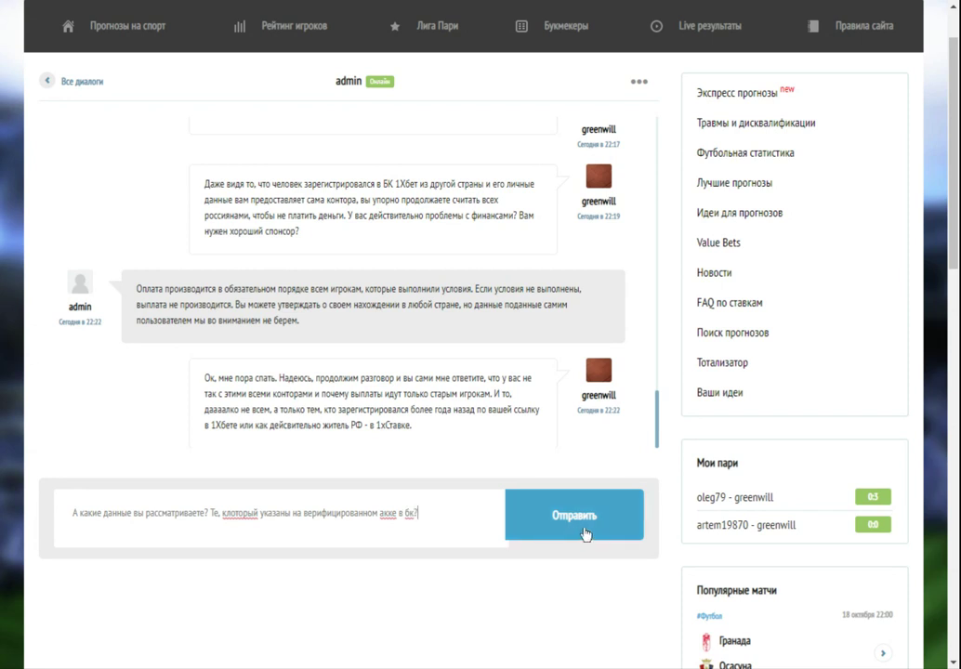
# - Correct "клоторый" to "которые" in the draft and send the question to admin
pyautogui.click(227, 513)
pyautogui.press('BackSpace')
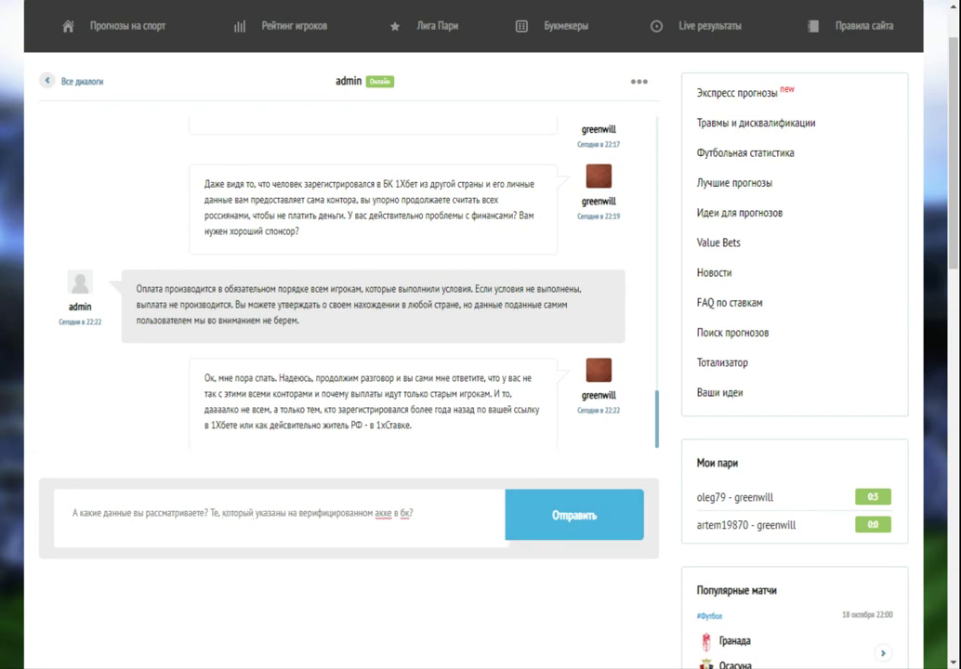
pyautogui.click(253, 513)
pyautogui.press('BackSpace')
pyautogui.write('е')
pyautogui.click(551, 537)
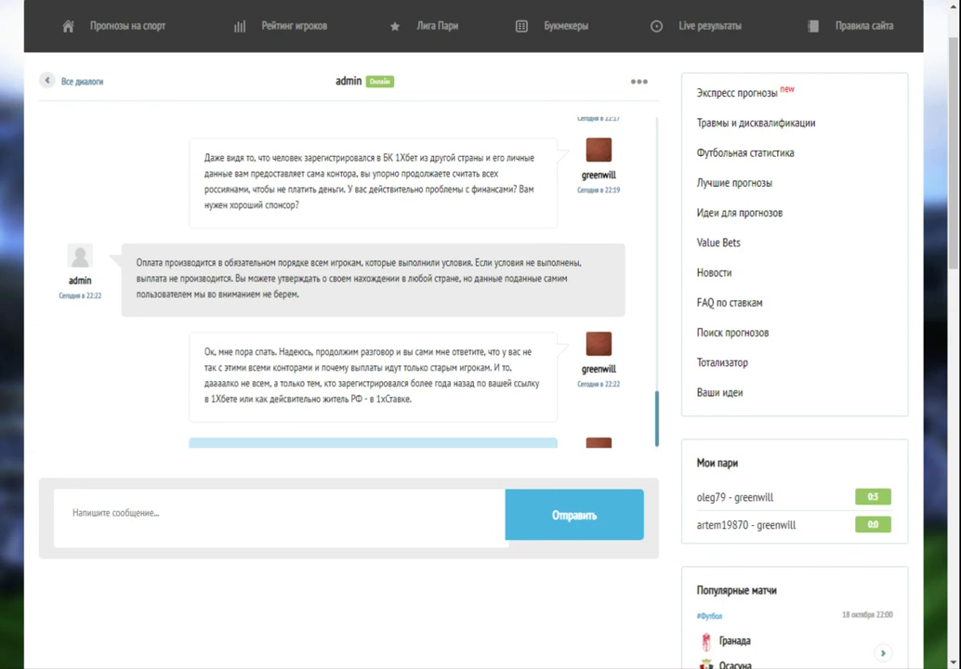
# - Send admin the message "Ок, давайте проверим акаунт. и вы мне скажете - он подходит под правила вашего сайта?"
pyautogui.write('Ок')
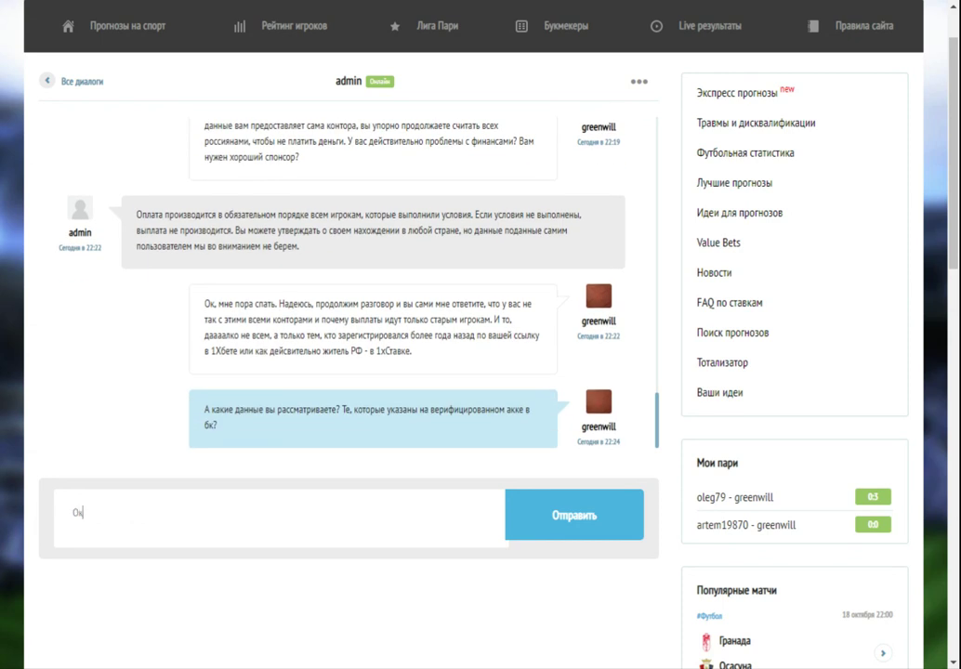
pyautogui.write(', давайт п')
pyautogui.press('BackSpace')
pyautogui.press('BackSpace')
pyautogui.press('BackSpace')
pyautogui.write('те проверим акаунт. и вы')
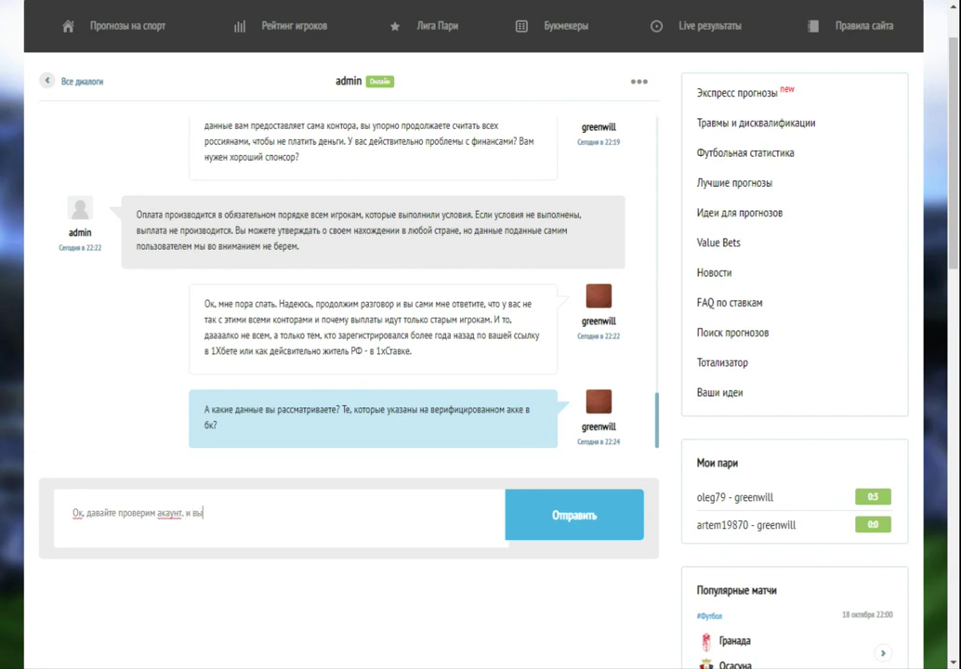
pyautogui.write(' мне скажете - он подходит под')
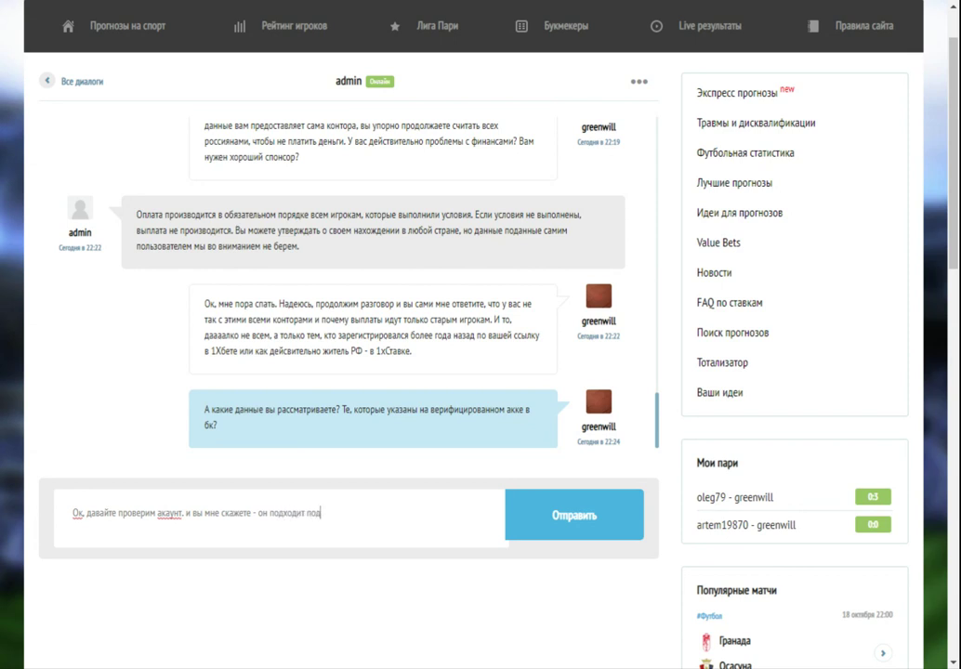
pyautogui.write(' правила в')
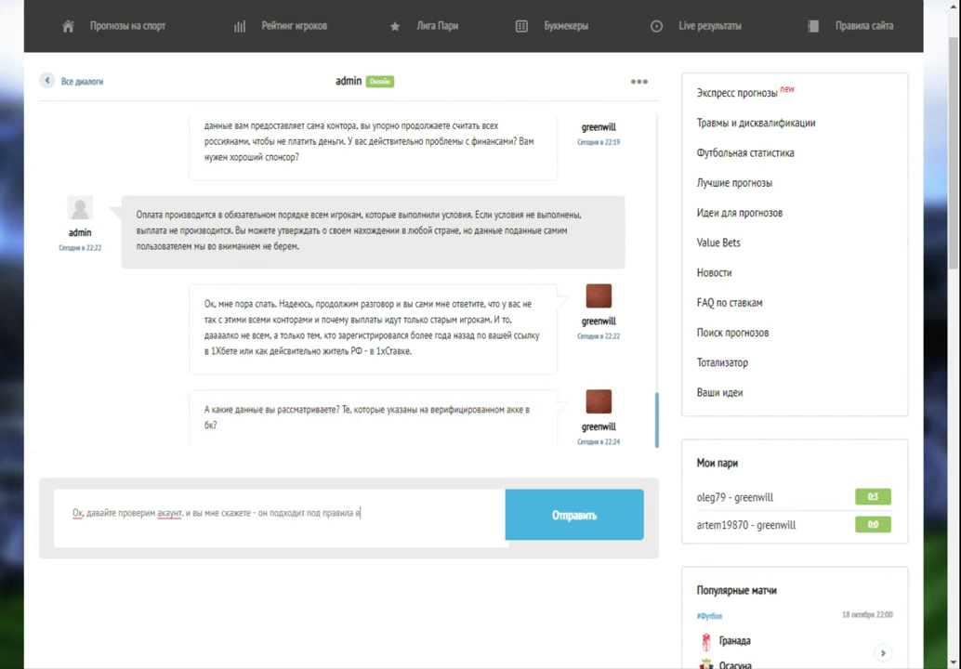
pyautogui.write('ашего сайта?')
pyautogui.press('Return')
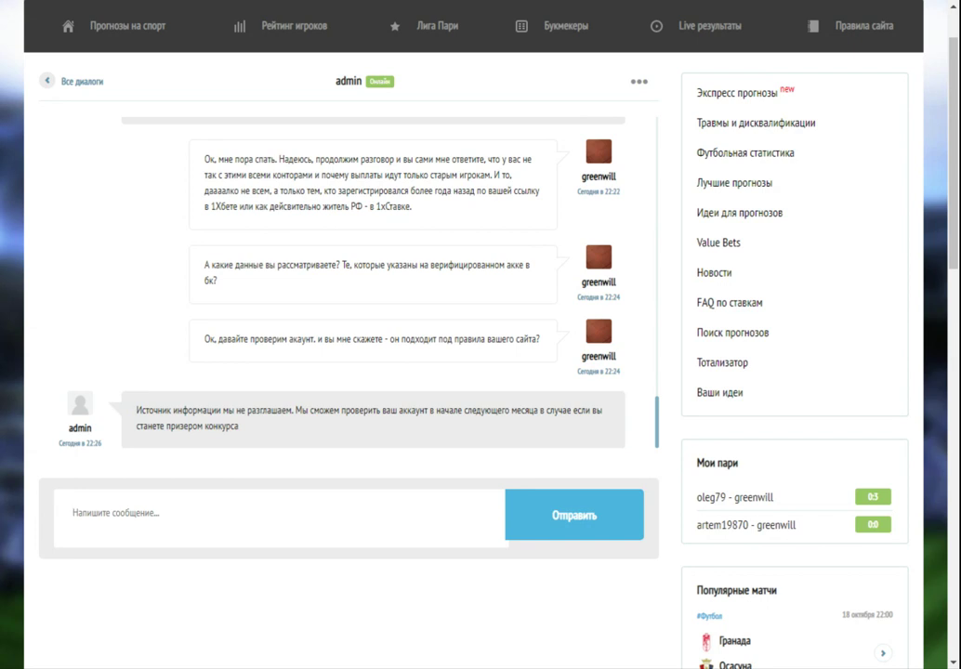
# - Send admin "А до этого мне ждать всё время?" and the follow-up "Кстати, в начале лета у вас ещё был чекер акаунтов здесь. куда он делся?"
pyautogui.write('А до этого мне ждать всё время?')
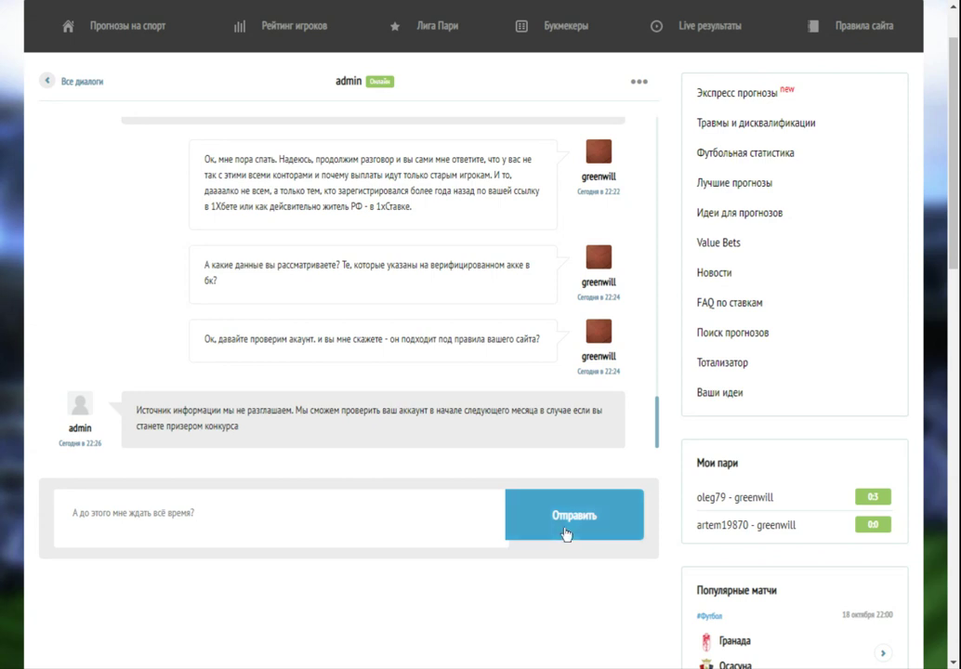
pyautogui.click(518, 528)
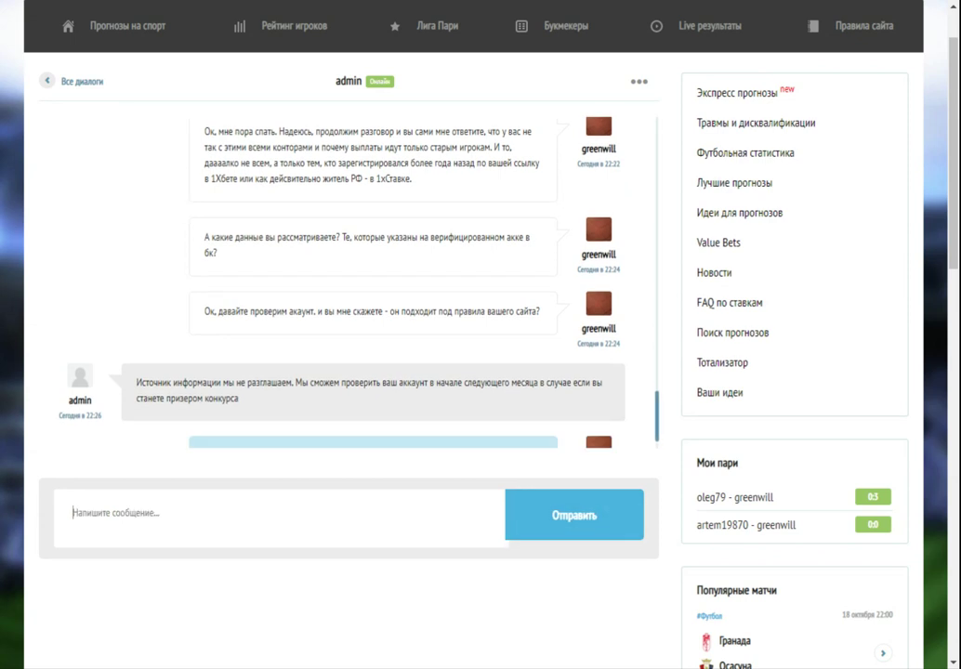
pyautogui.write('Кстати, ')
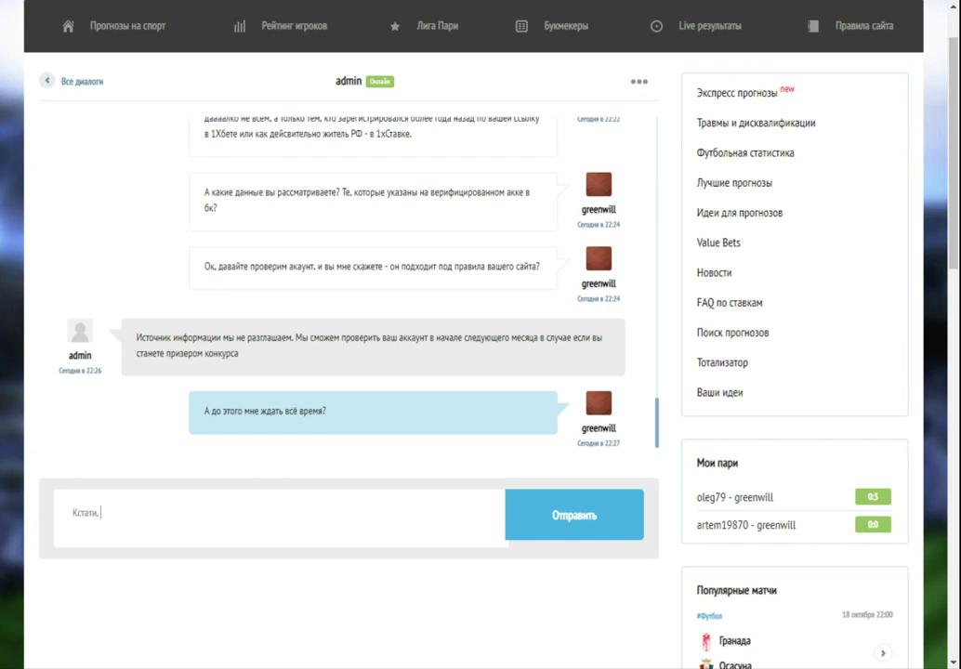
pyautogui.write('в начале лета у вас ещё б')
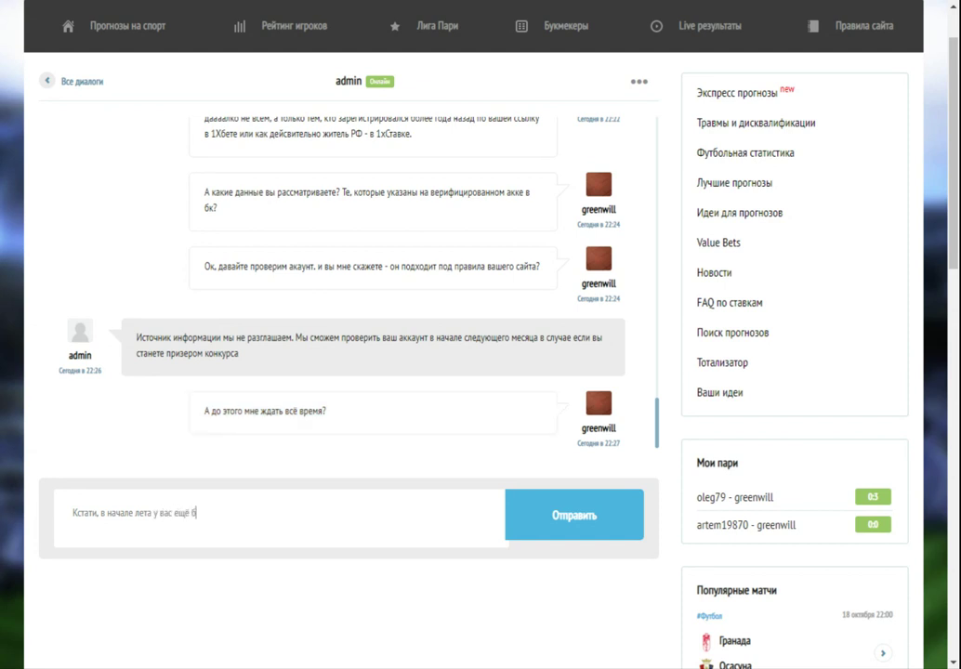
pyautogui.write('ыл чекер акаунтов з')
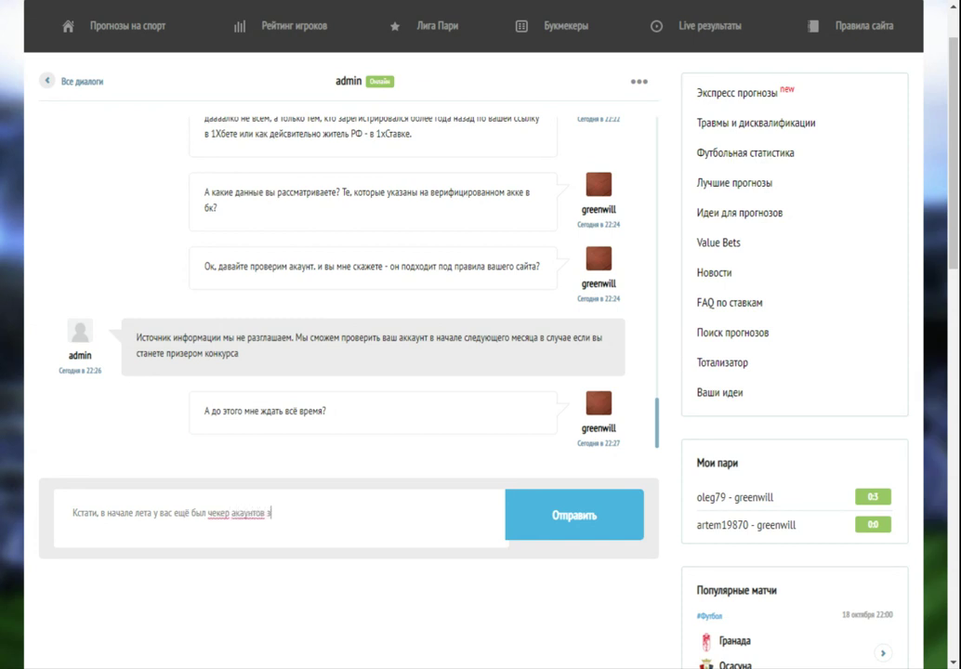
pyautogui.write('десь. куда он делся?')
pyautogui.click(544, 531)
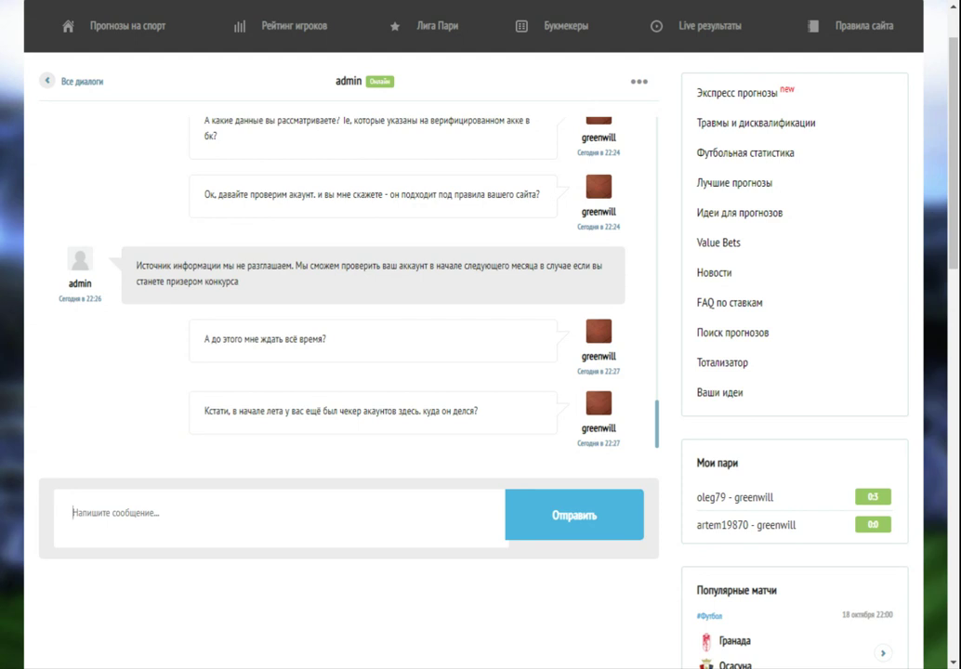
# - Start a message to admin: "Получается так. Я играю полгода у вас до тех пор, пока не выиграю что-то из призов. Затем"
pyautogui.write('Получается ка')
pyautogui.press('BackSpace')
pyautogui.press('BackSpace')
pyautogui.write('так. Я играк')
pyautogui.press('BackSpace')
pyautogui.write('ю полгода у вас')
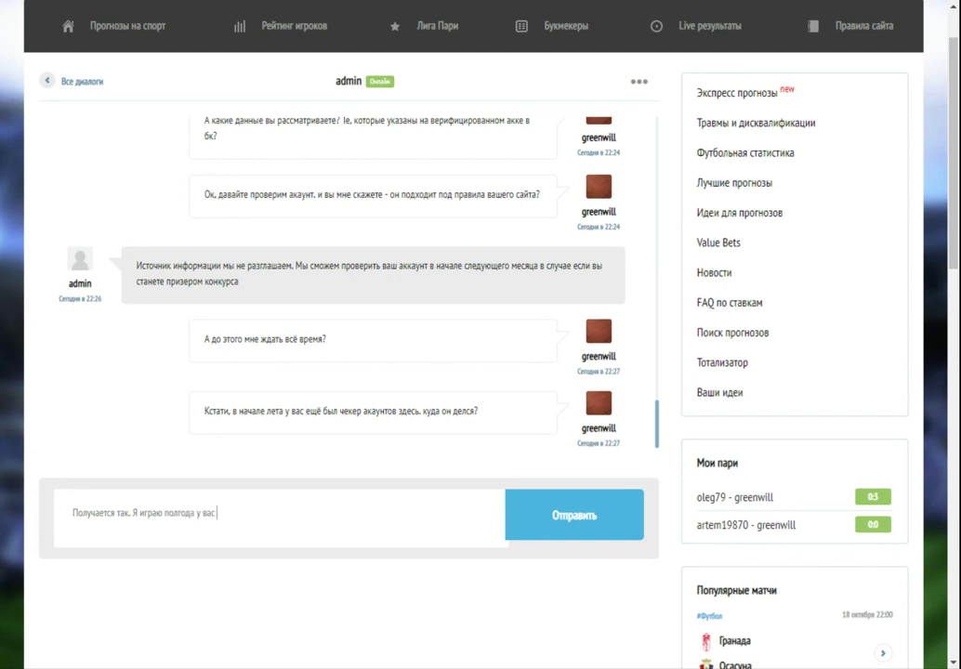
pyautogui.write(' до тех пор, пока не выигра')
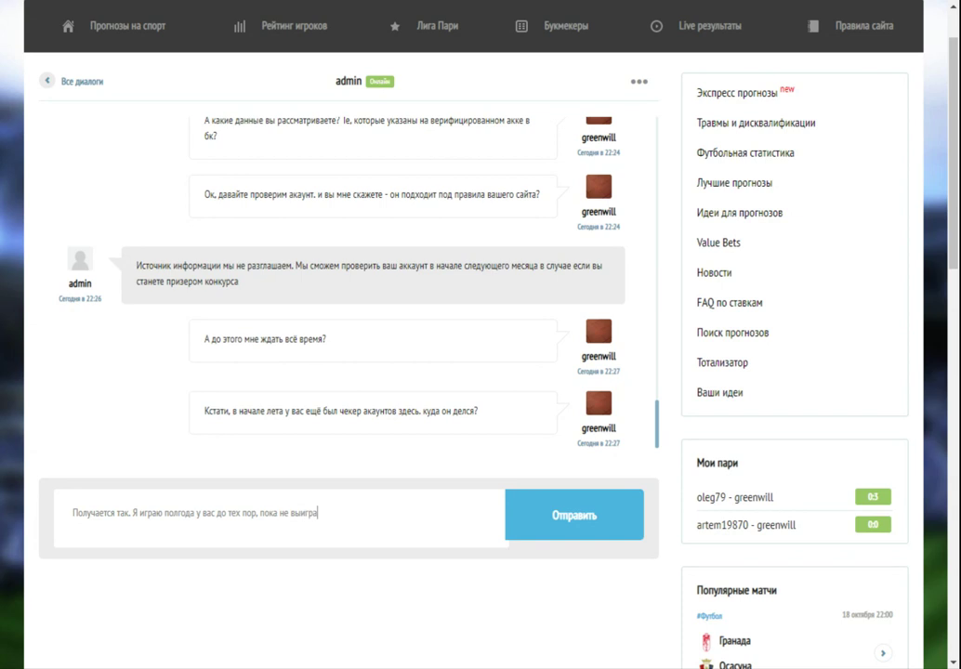
pyautogui.write('ю что-то из про')
pyautogui.write('зов. Затем ')
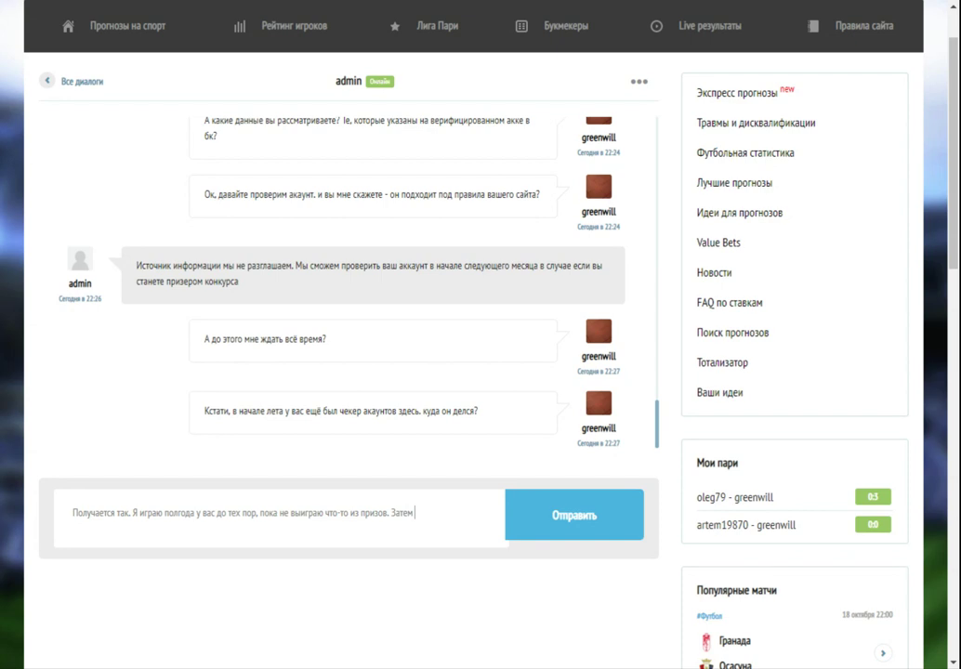
# - Continue the draft with ", урра, выигрываю, даю вам свой аккаунт в 1хБет, зареганный по вашей ссылке, пишу вам постяонно с"
pyautogui.write(', урра.')
pyautogui.write(' выигрываю, даю вам ')
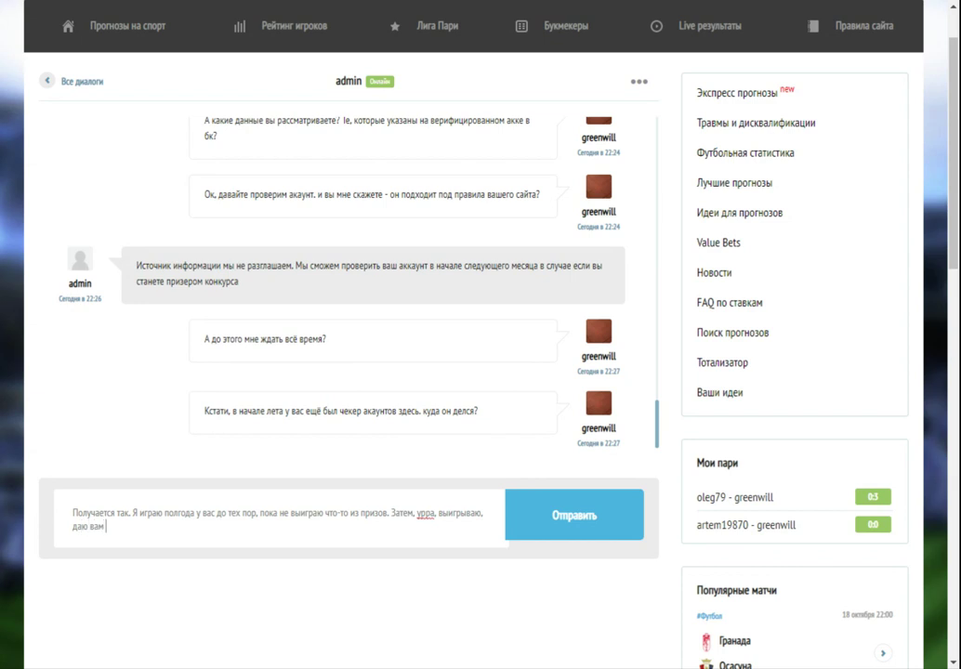
pyautogui.write('свой аккаунт в 1хБет,')
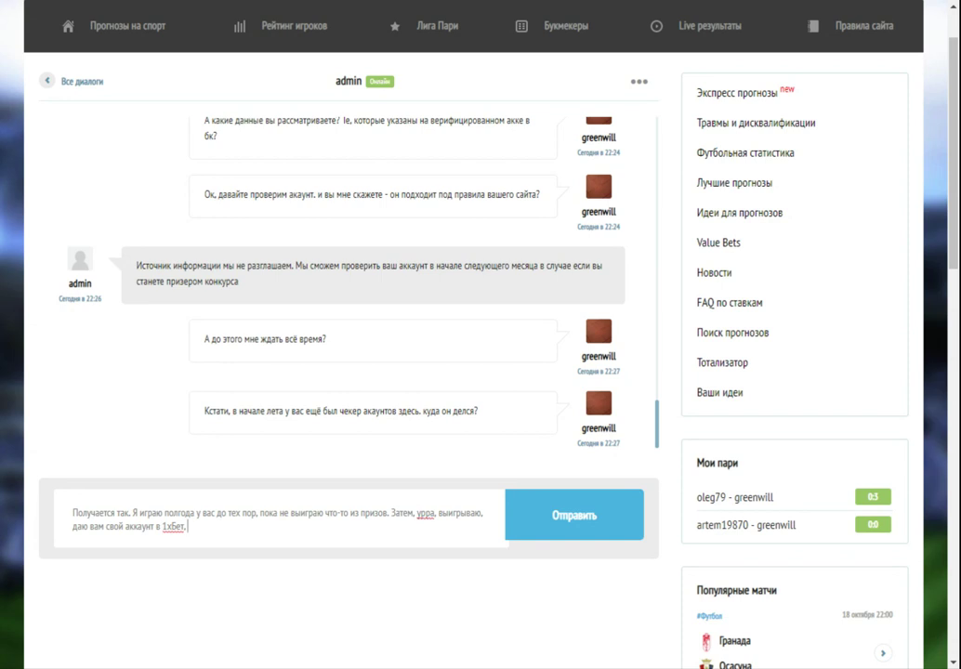
pyautogui.write(' зареганный по вашей')
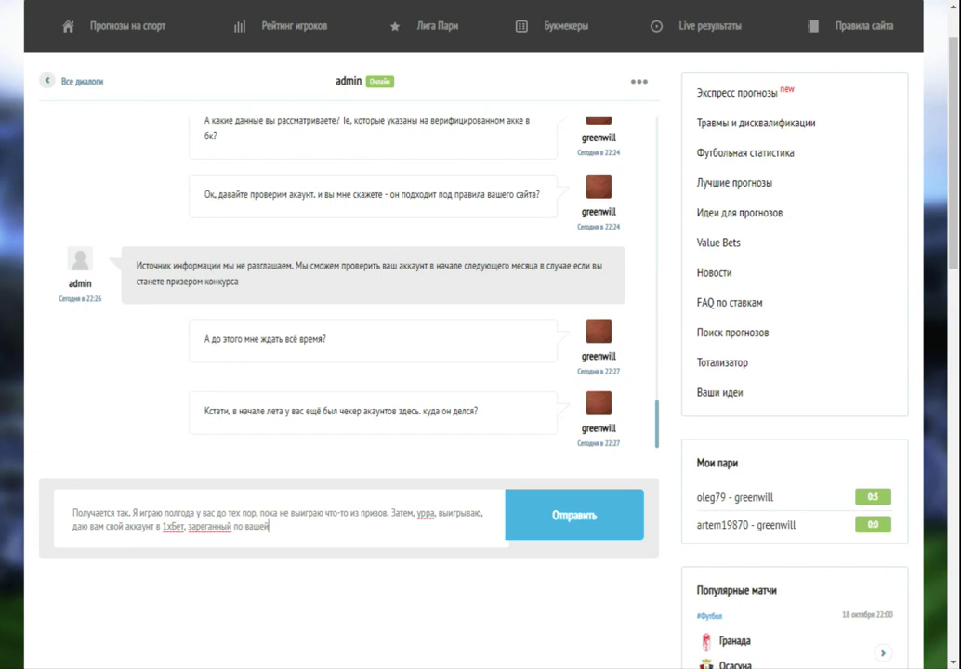
pyautogui.write(' ссылке. пишу вам постонно с')
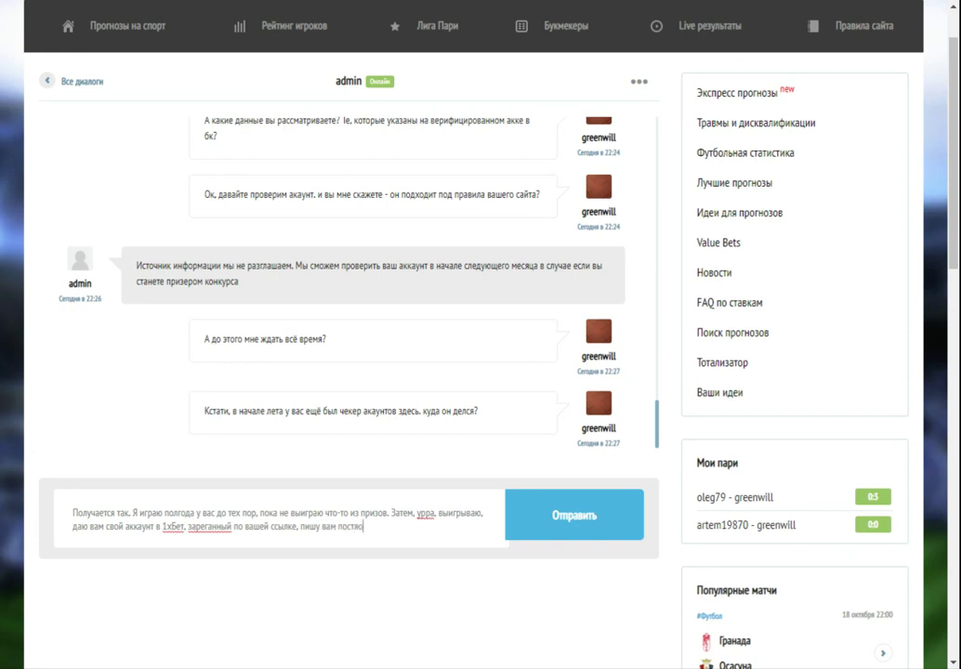
# - Extend the draft with "украинского или беларусского айпи, зарегистрирован на БК"
pyautogui.write(' украинского и')
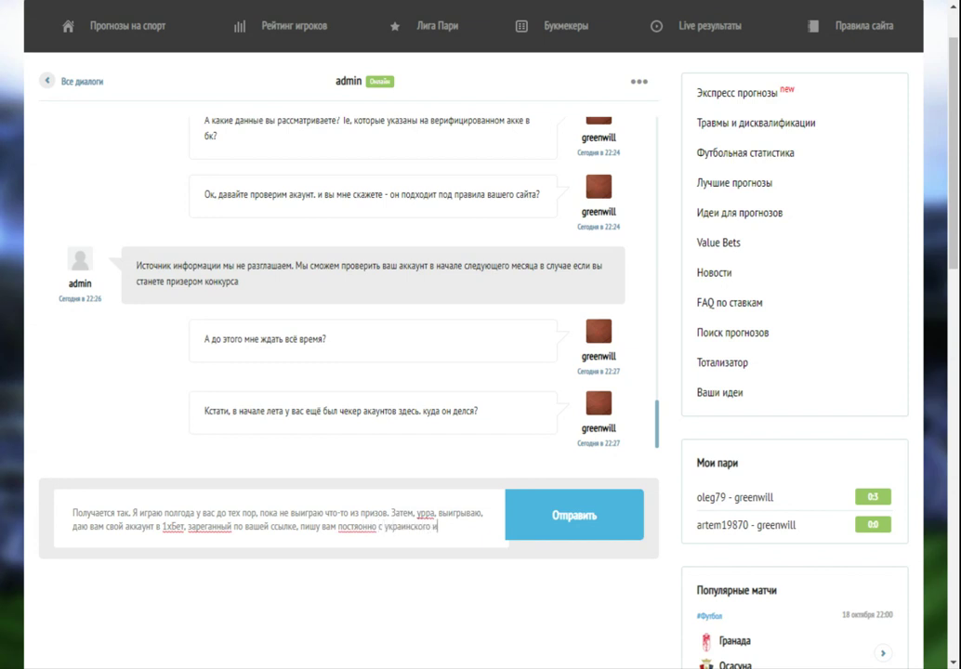
pyautogui.write('ли беларусского ацупи')
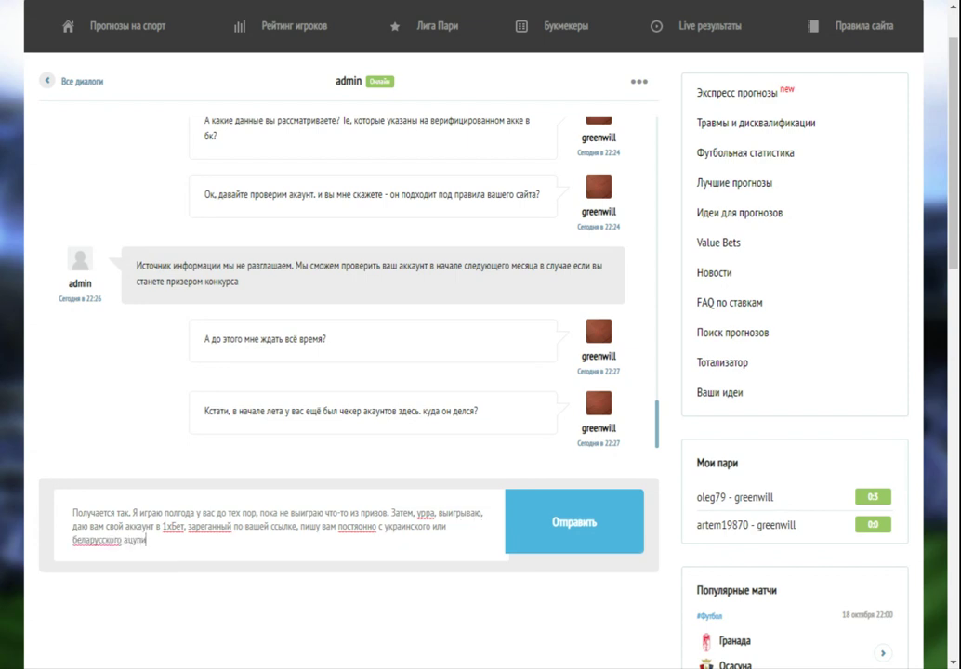
pyautogui.press('BackSpace')
pyautogui.press('BackSpace')
pyautogui.press('BackSpace')
pyautogui.press('BackSpace')
pyautogui.write('йпи, зарег')
pyautogui.write('истрирован на БК ')
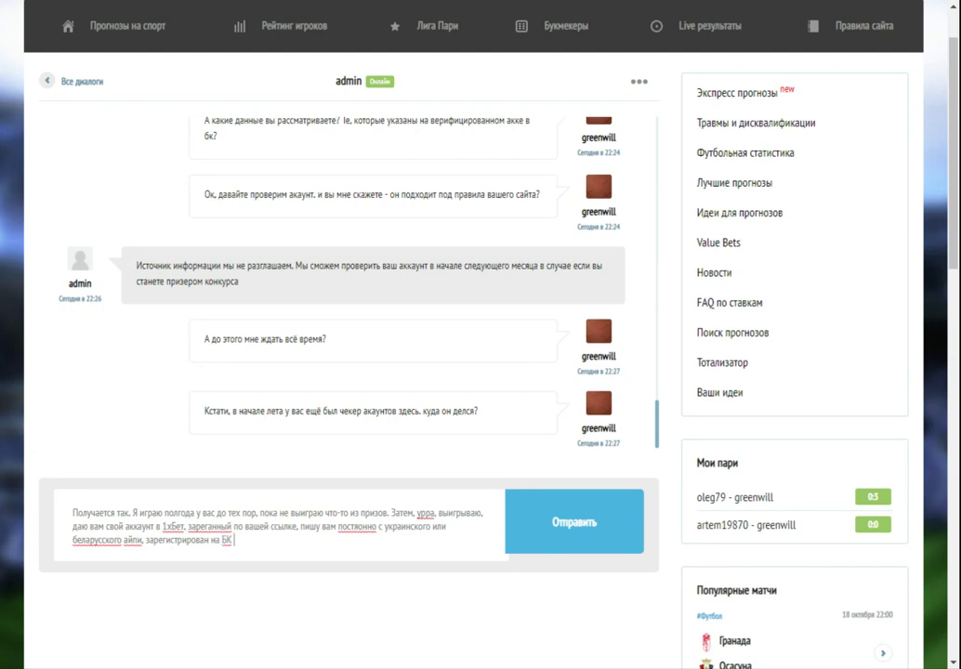
# - Finish the draft with "как украинец ибеларус, но в итоге вы мне скажете - ты житеь РФ??"
pyautogui.write('как украинец ибеларус,')
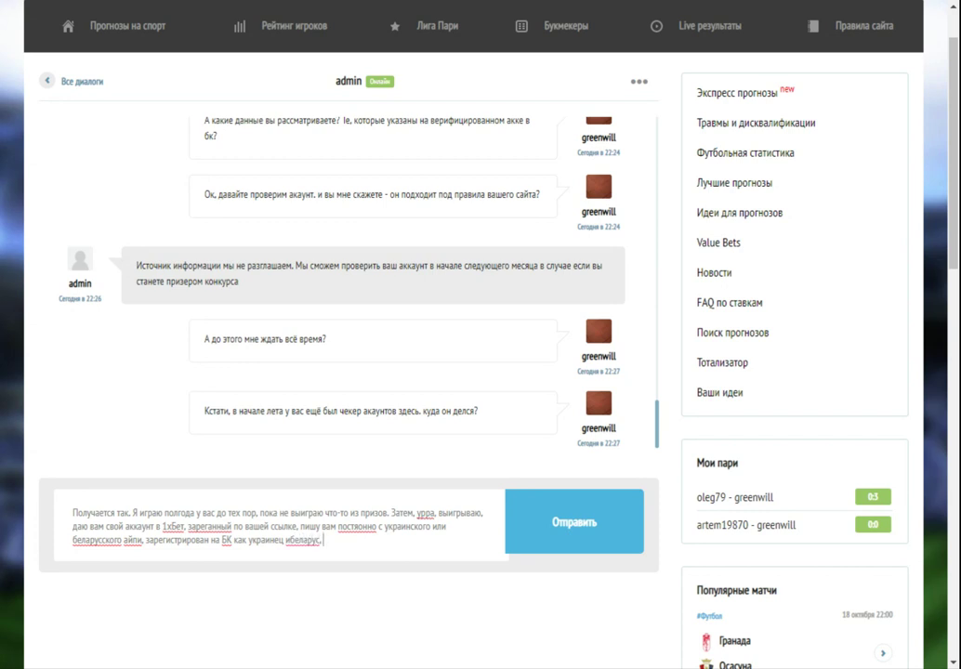
pyautogui.write(' но в итоге вы мне скажете - ты')
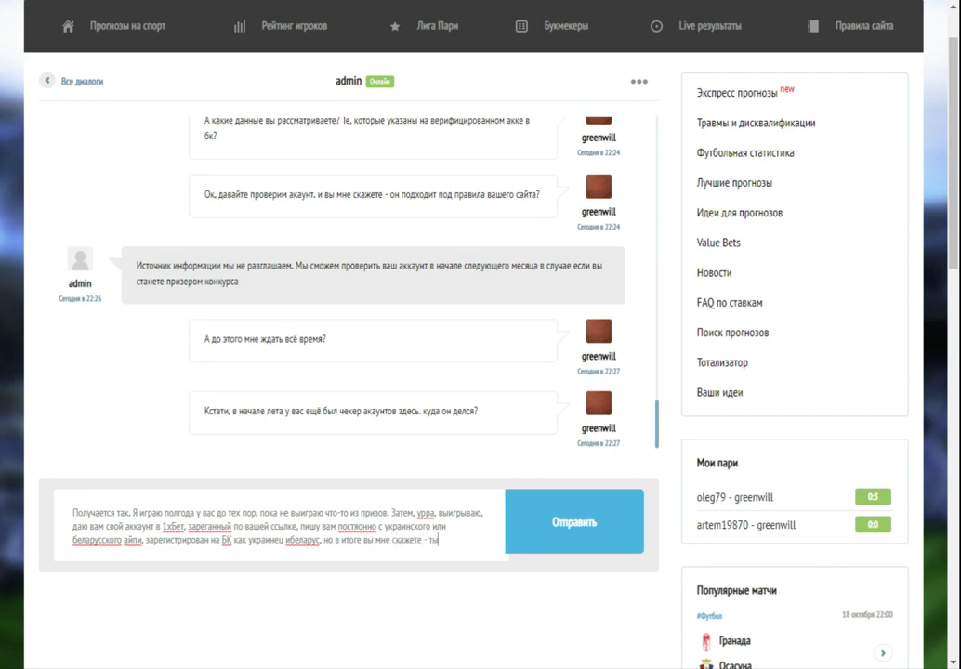
pyautogui.write(' житеь рФ??')
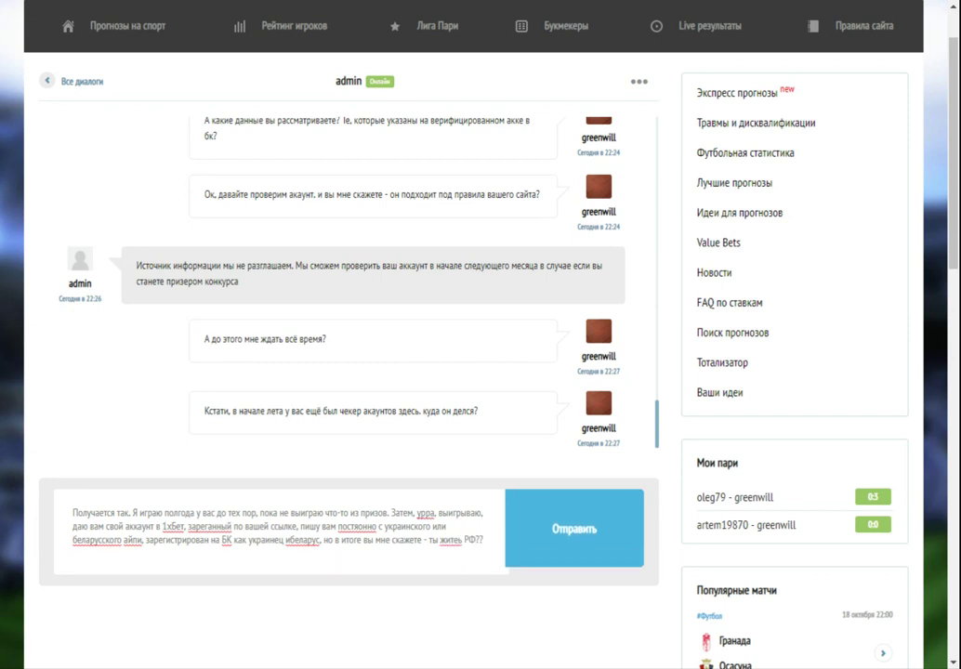
# - Change "житеь" to "житель", "ибеларус" to "и беларус" and "беларусского" to "беларуссого", and send the message
pyautogui.click(451, 540)
pyautogui.write('л')
pyautogui.click(288, 540)
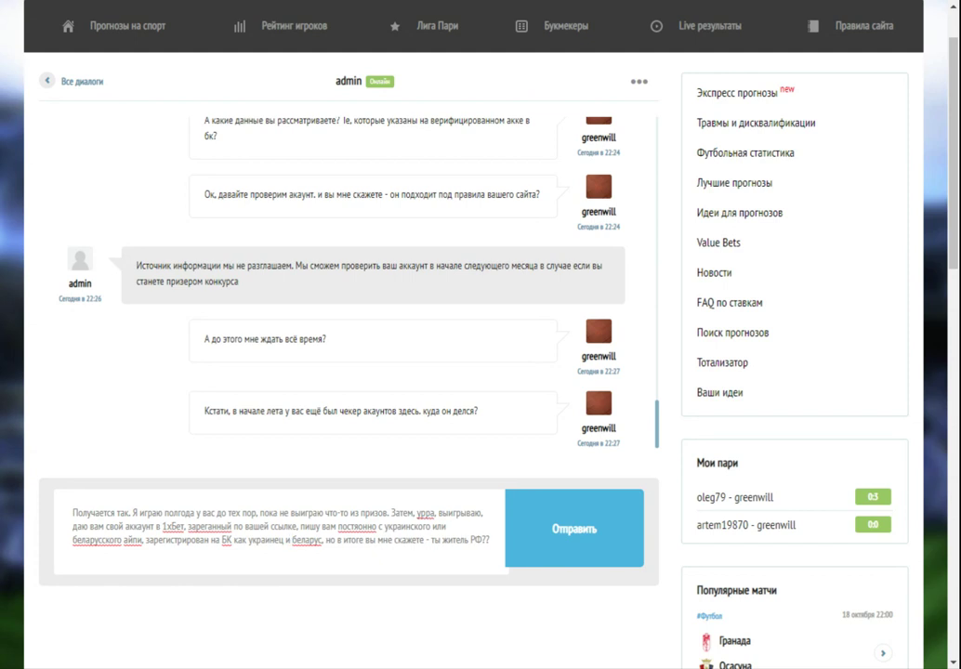
pyautogui.click(107, 540)
pyautogui.press('BackSpace')
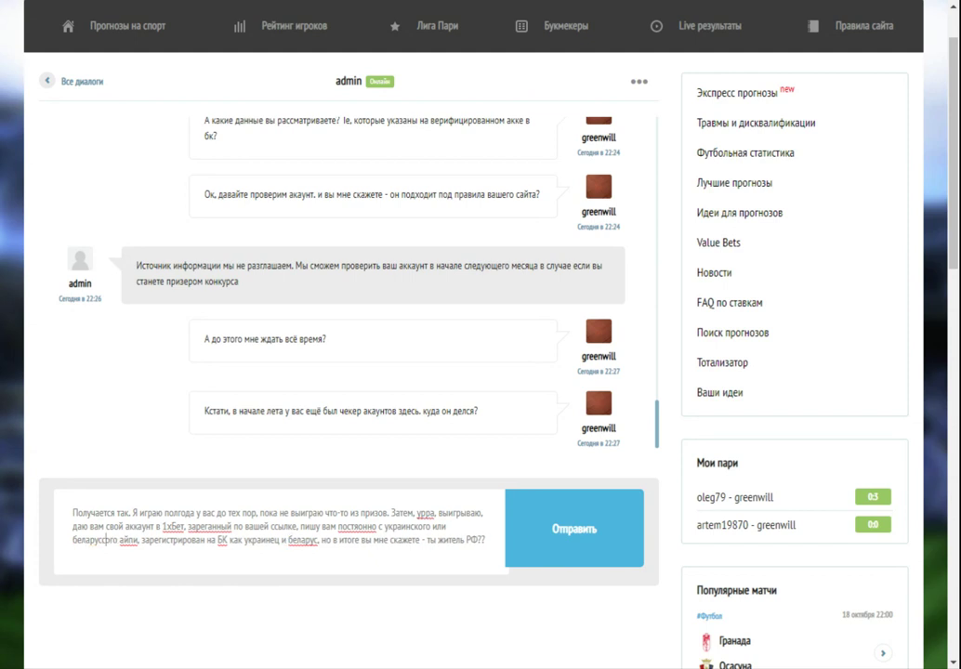
pyautogui.click(576, 554)
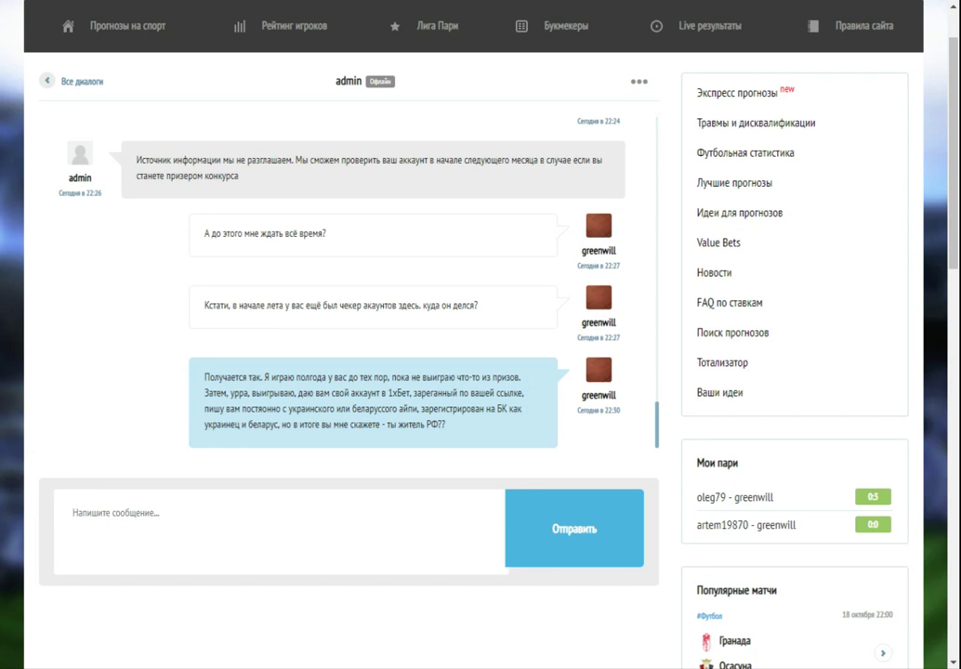
# - Draft a new message to admin with the question "И какой у вас может быть источник?"
pyautogui.write('И какой у ва')
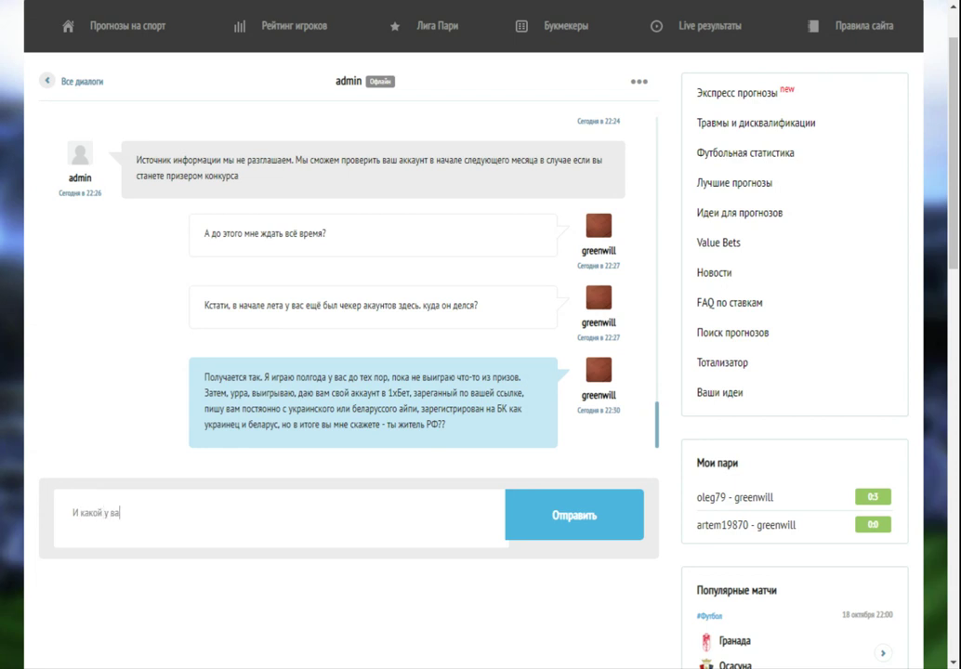
pyautogui.write('с может ыбть источник?')
pyautogui.click(155, 512)
pyautogui.press('BackSpace')
pyautogui.write('ы')
# - Add the questions "Сейчас я вам пишу под проксёй? Под реальным ip?" to the end of the draft
pyautogui.click(203, 512)
pyautogui.write('С')
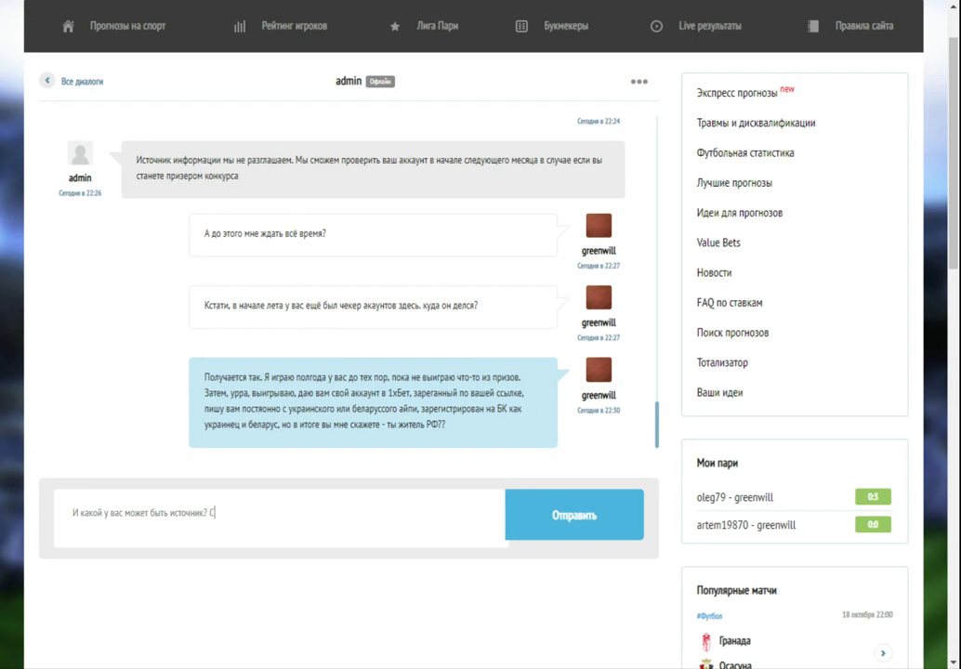
pyautogui.write('ейчас я вам пишу под прокс')
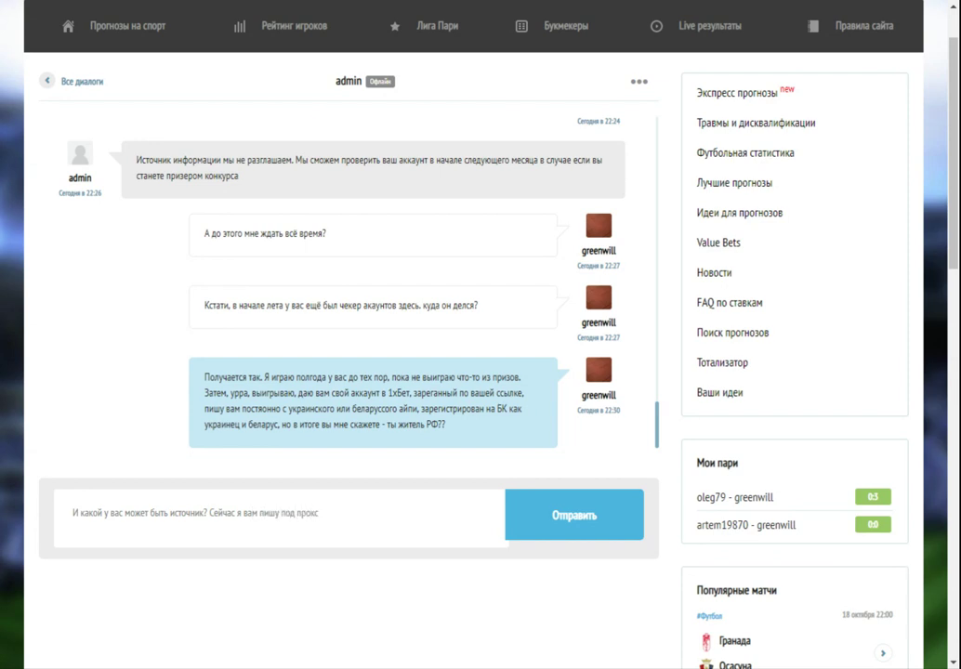
pyautogui.write('ёйН')
pyautogui.press('BackSpace')
pyautogui.write('? Под реальным ip?')
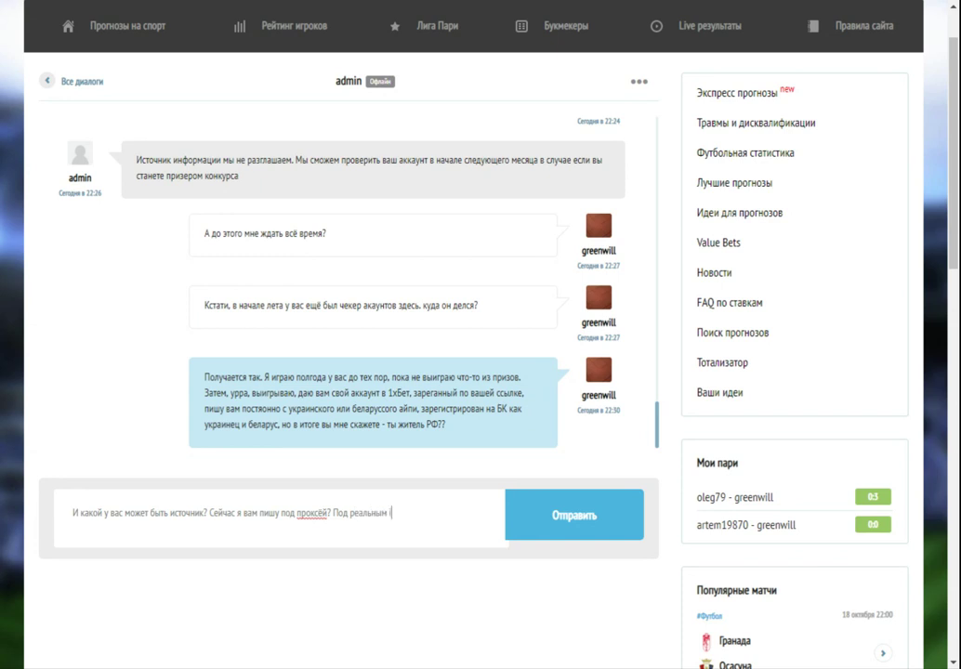
# - Complete the message with "Или я вообще бот? Эта информация тоже под запретом?" and send it to admin
pyautogui.write(' Или')
pyautogui.write(' я ')
pyautogui.write('вообще бо')
pyautogui.write('т?')
pyautogui.write(' Эта')
pyautogui.write(' инф')
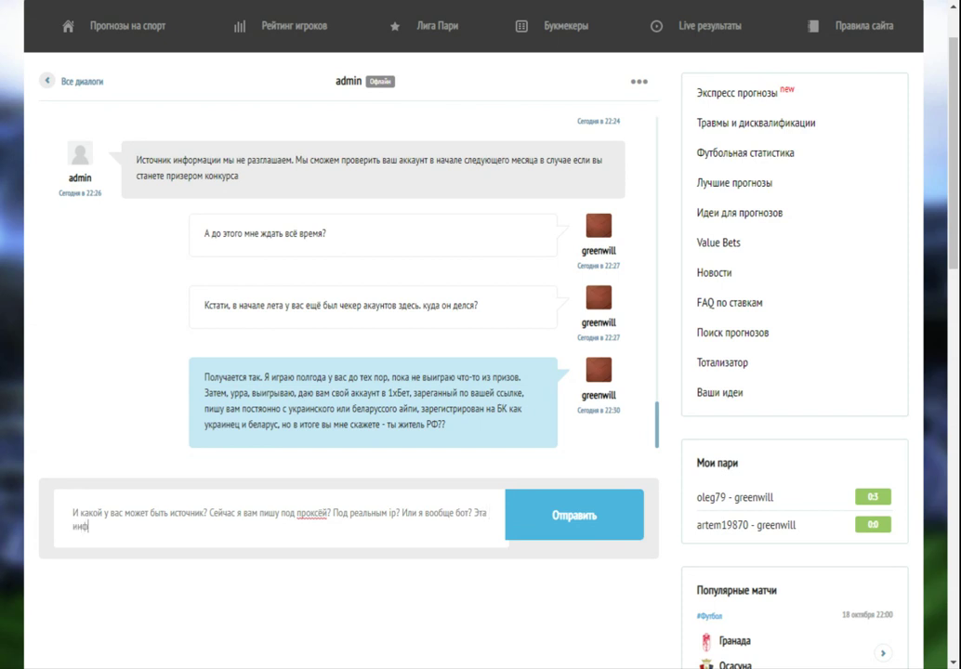
pyautogui.write('ормация тоже под запретом?')
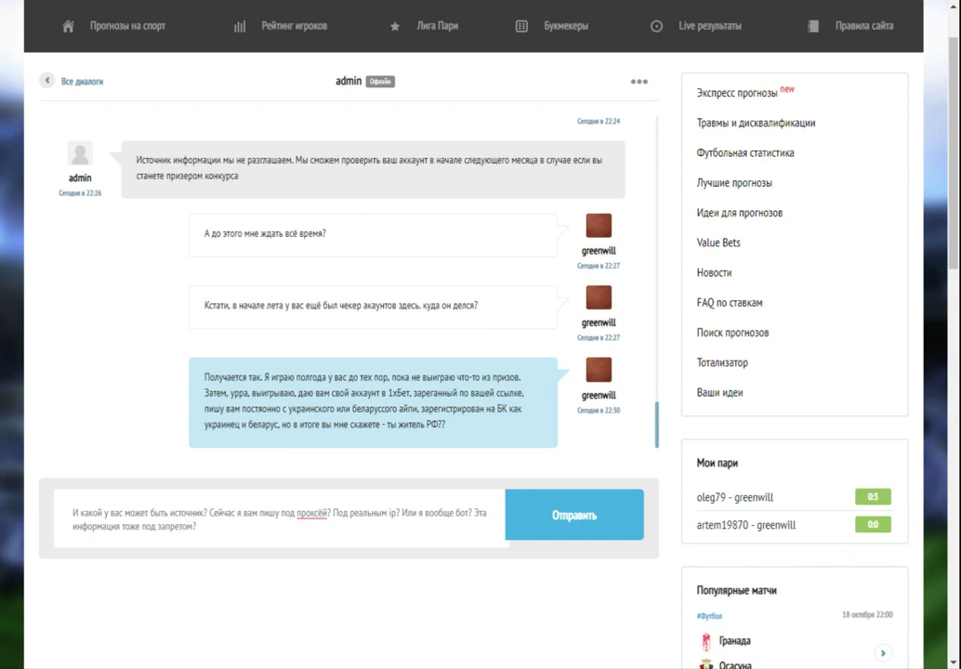
pyautogui.click(569, 521)
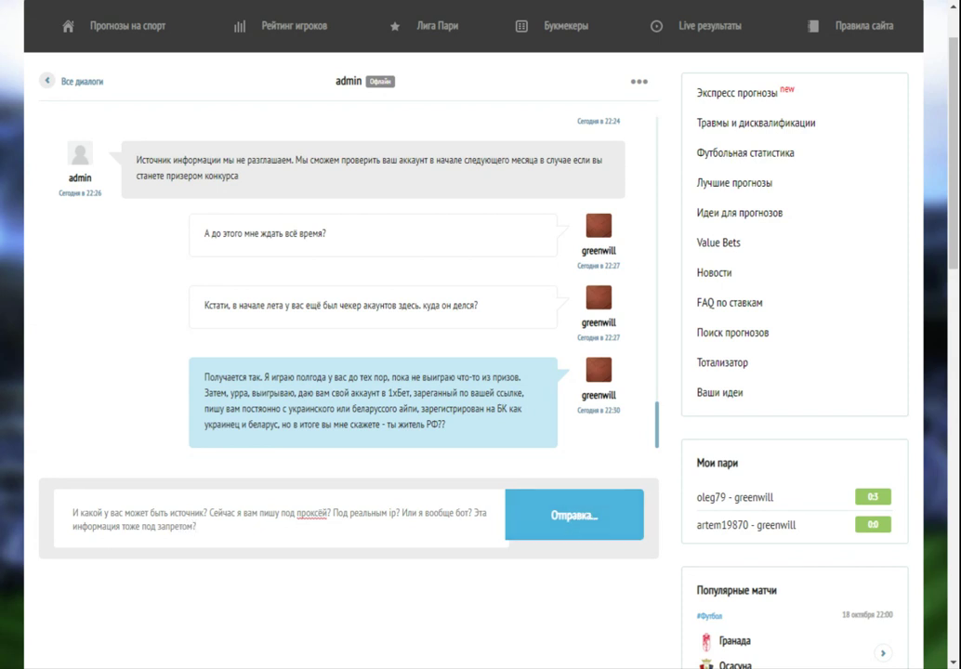
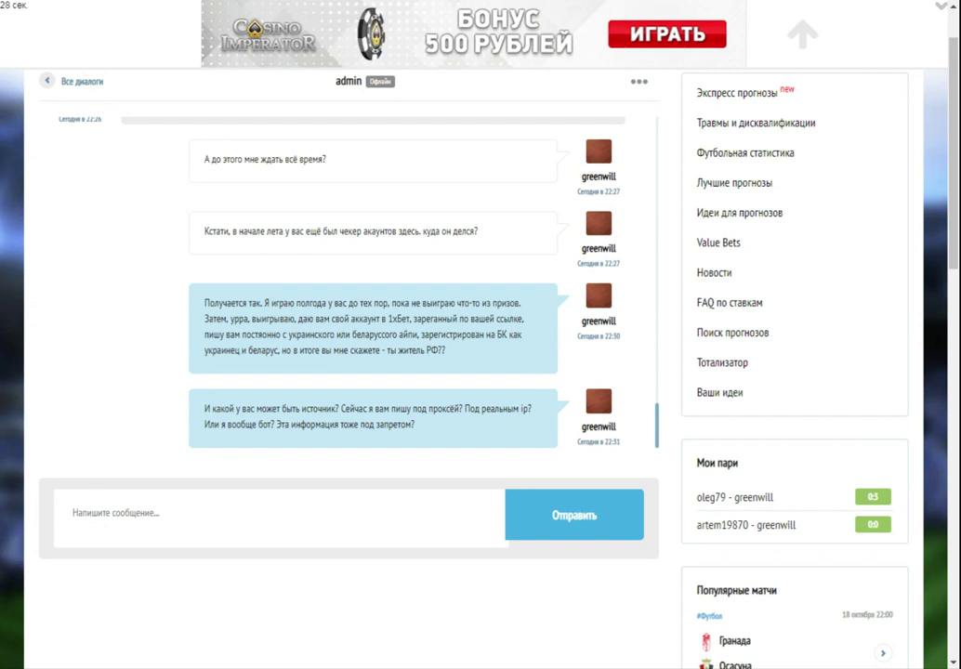
# - Send admin the message "Хорошо, я отдыхать. До завтра. надеюсь, найдём понимание" and hide the casino ad banner over the page
pyautogui.write('Хорошо, я')
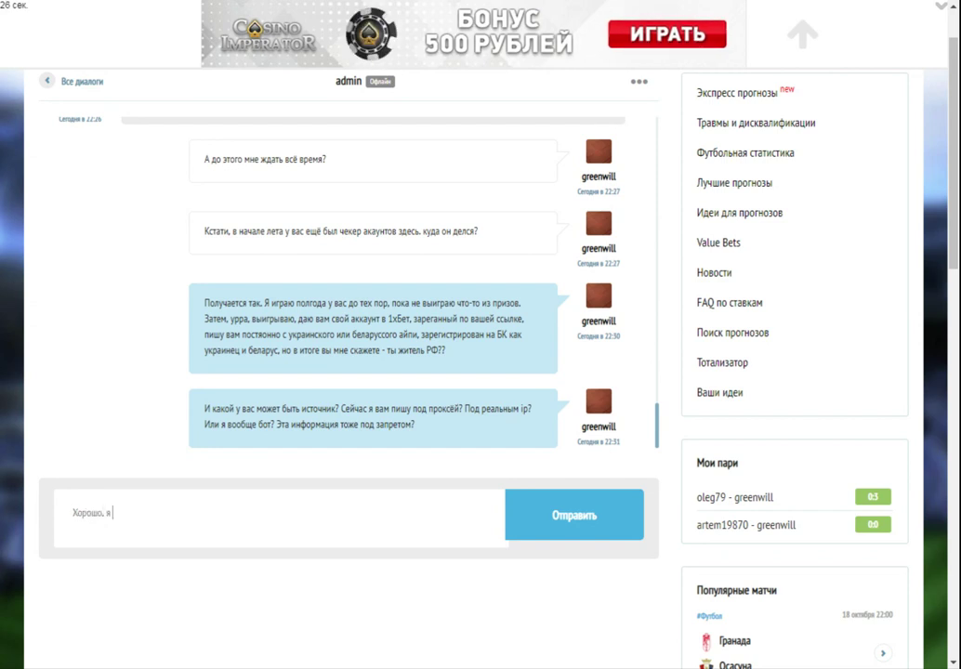
pyautogui.write(' отдыхал')
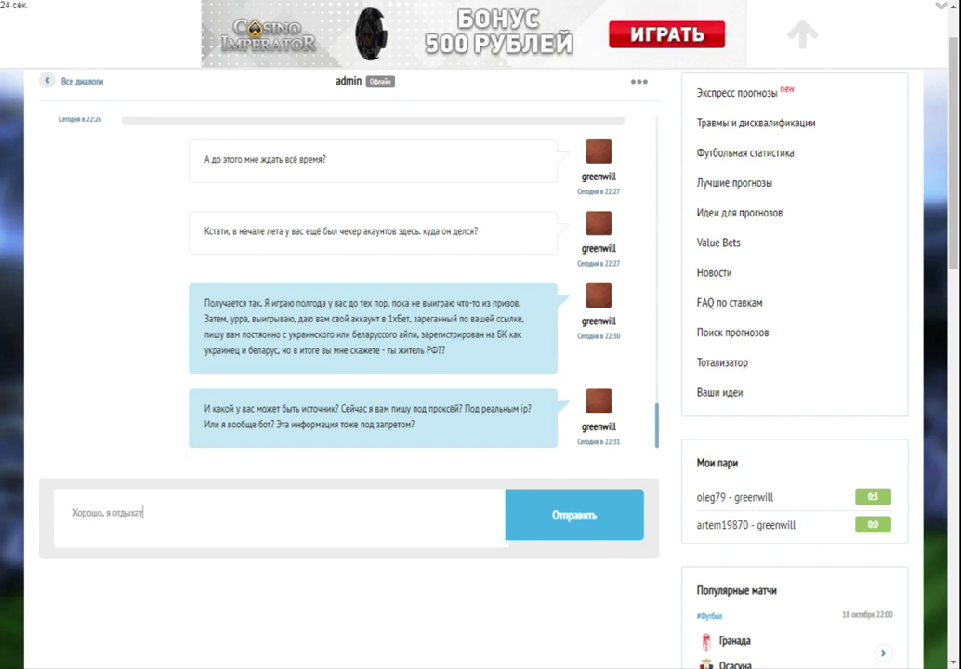
pyautogui.press('BackSpace')
pyautogui.write('ть. До завтр')
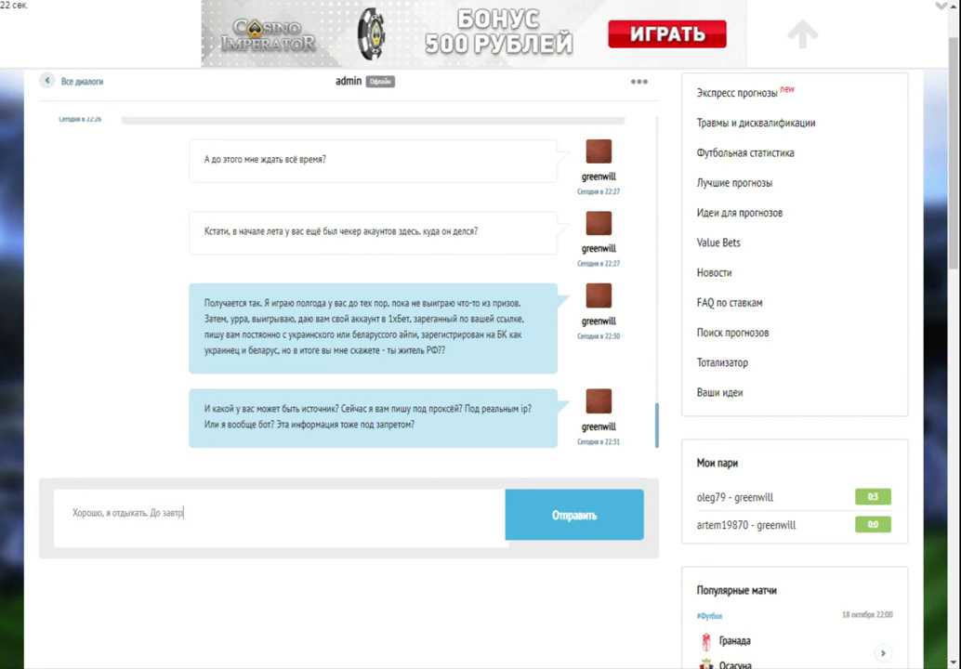
pyautogui.write('а. над')
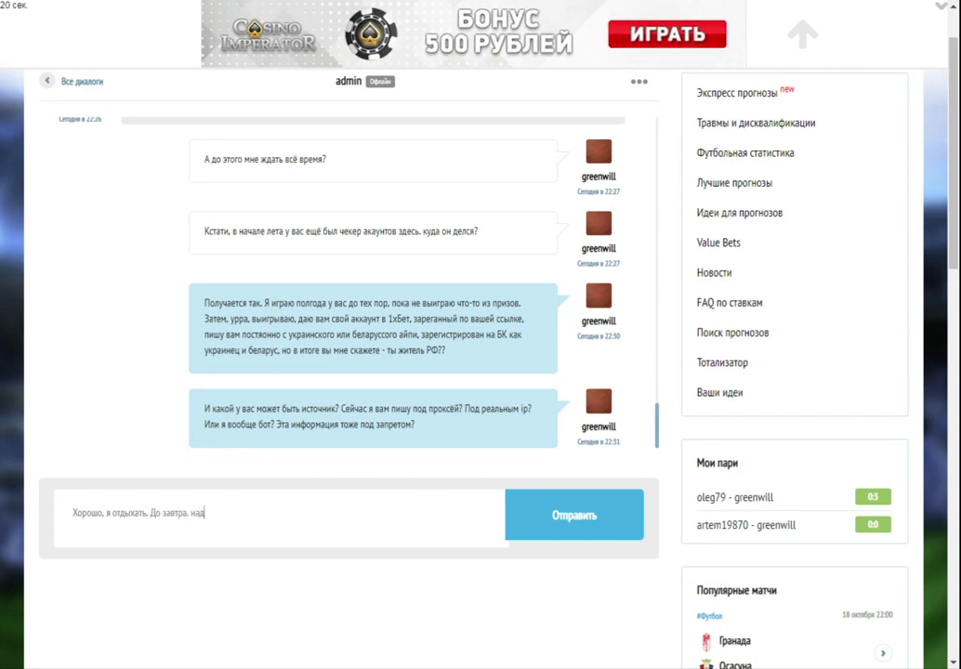
pyautogui.write('еюсь, ')
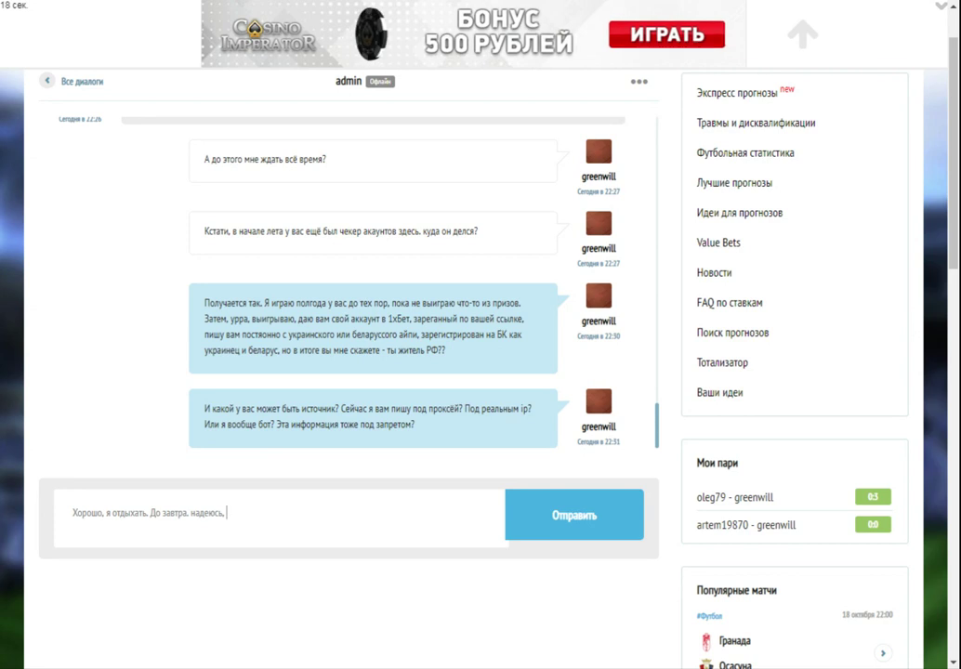
pyautogui.write('най')
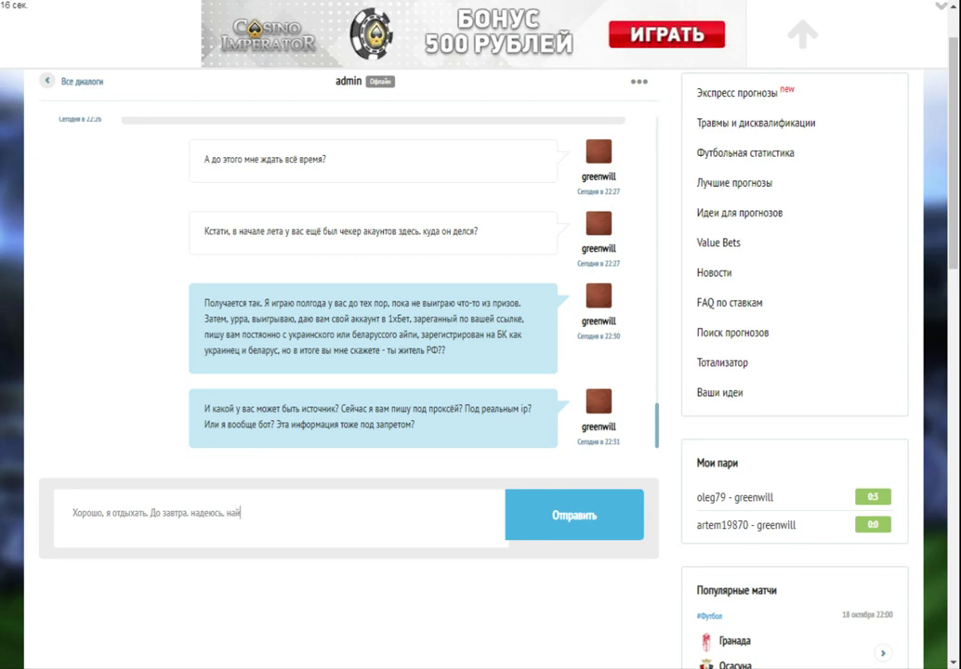
pyautogui.write('дё')
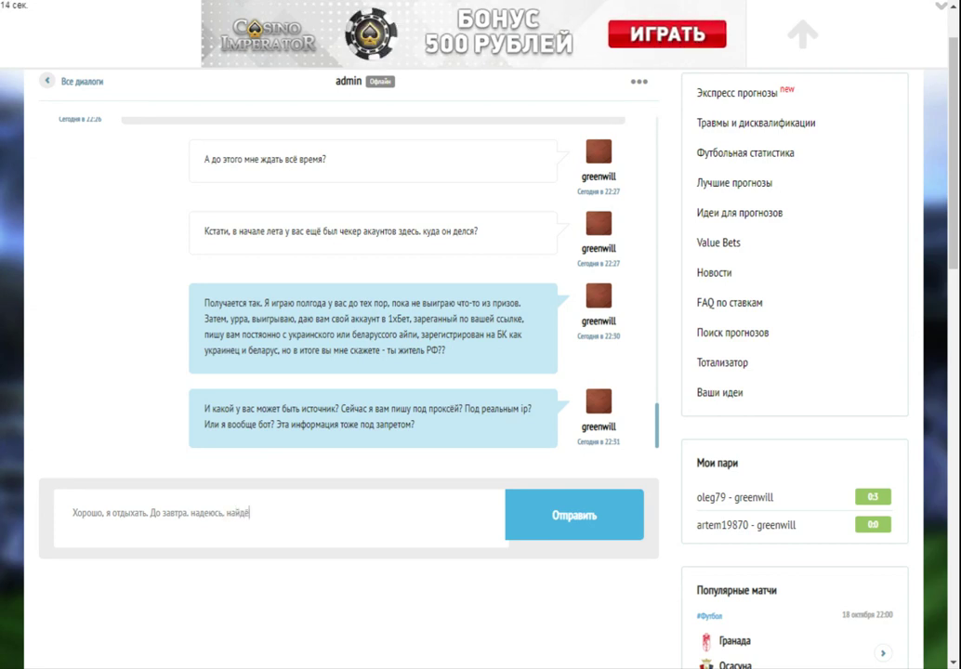
pyautogui.write('м понимани')
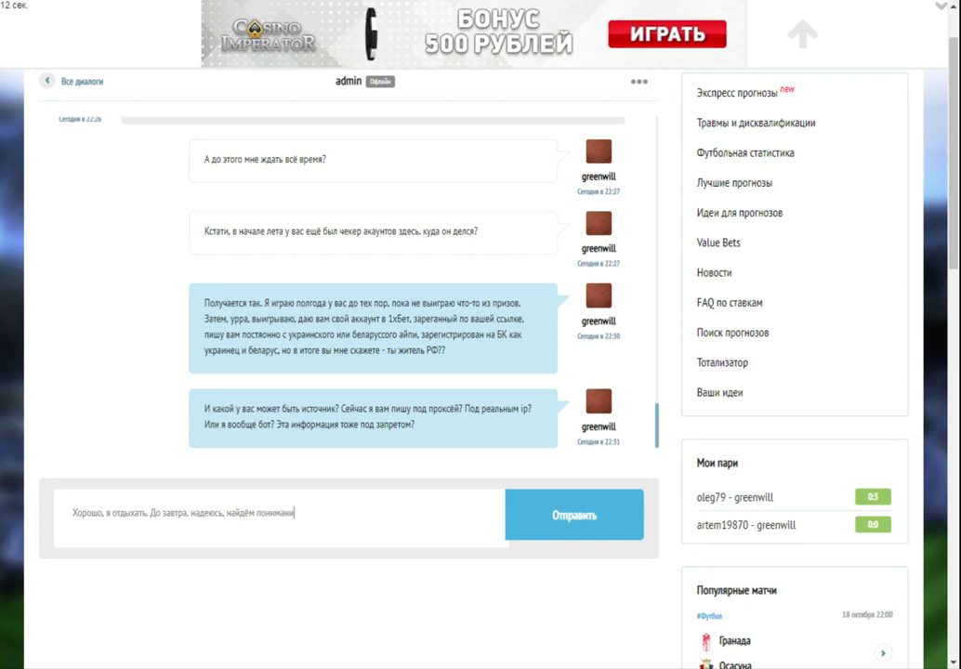
pyautogui.write('е')
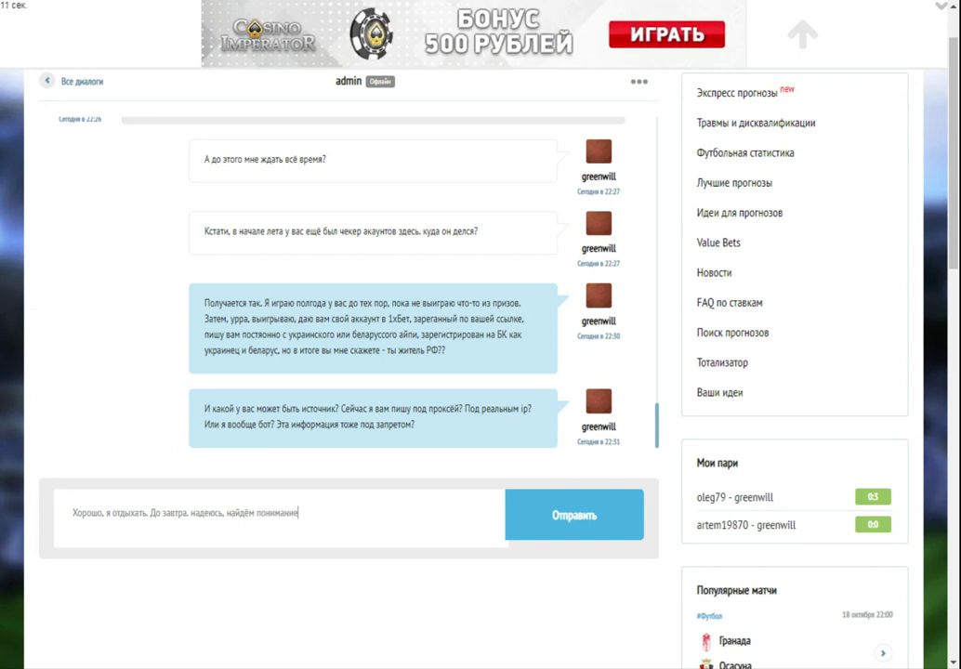
pyautogui.click(581, 536)
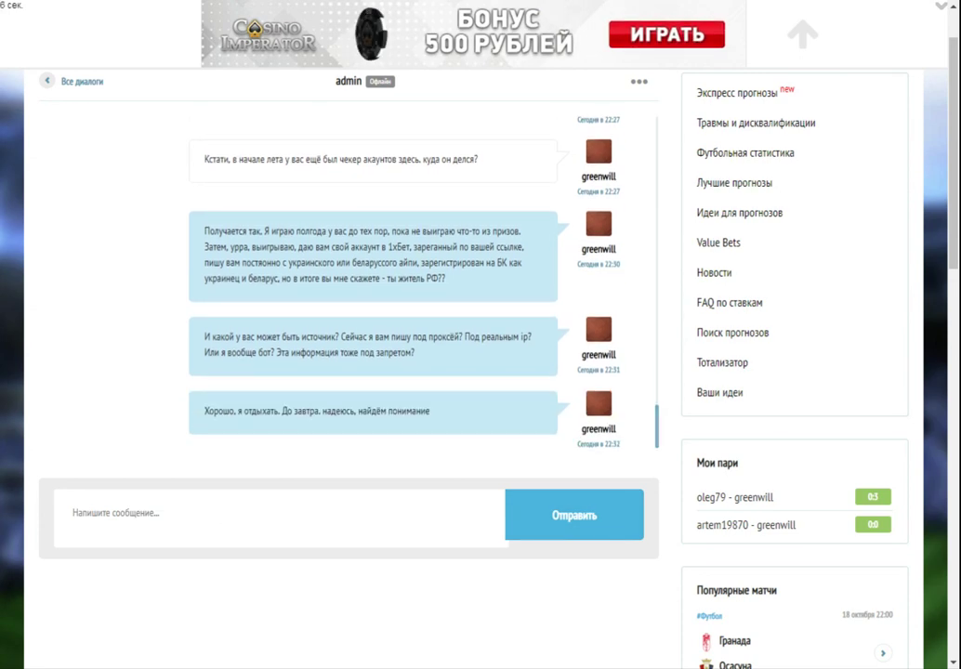
pyautogui.click(799, 34)
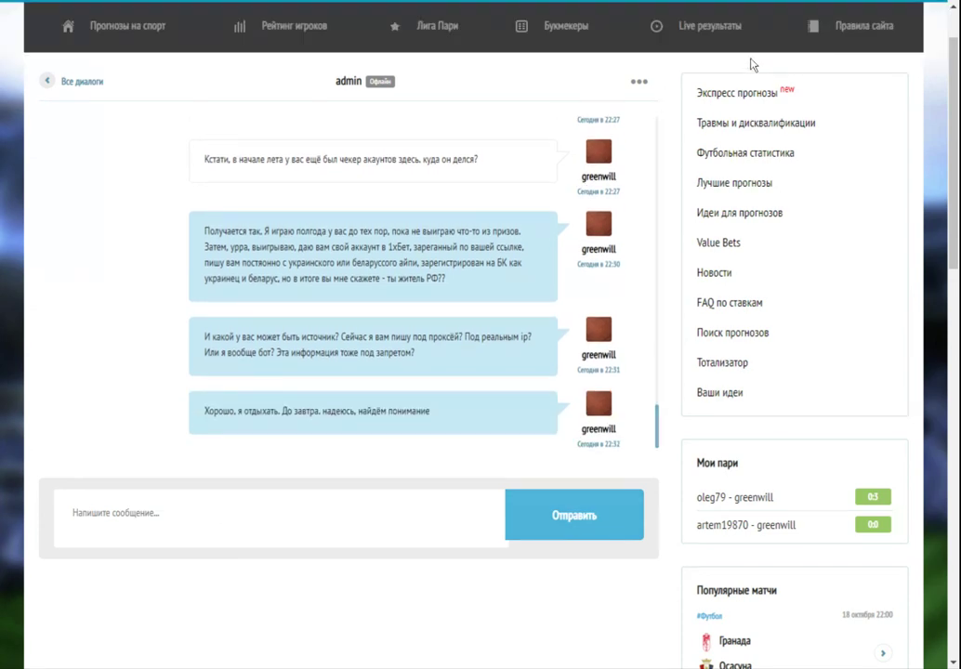